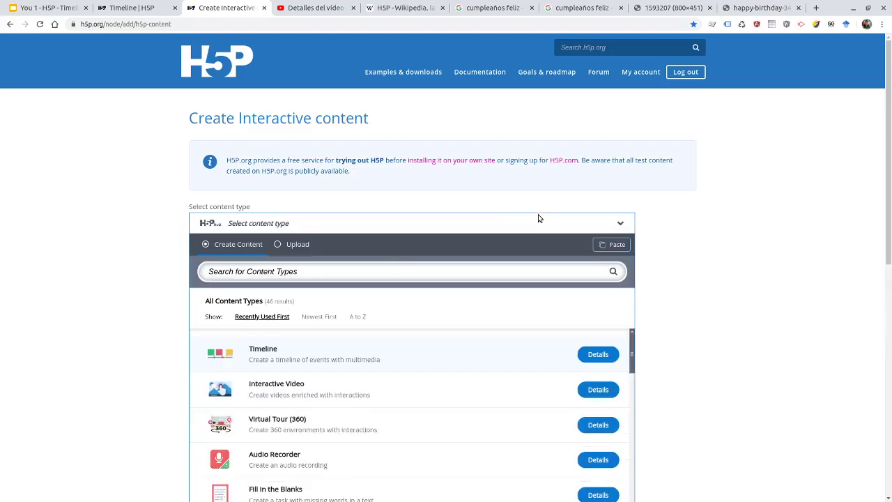
# - Search the content types for "time" and choose Timeline as the type for the new interactive content
pyautogui.scroll(-3, 689, 276)
pyautogui.scroll(-1, 702, 287)
pyautogui.scroll(4, 707, 287)
pyautogui.scroll(-1, 387, 281)
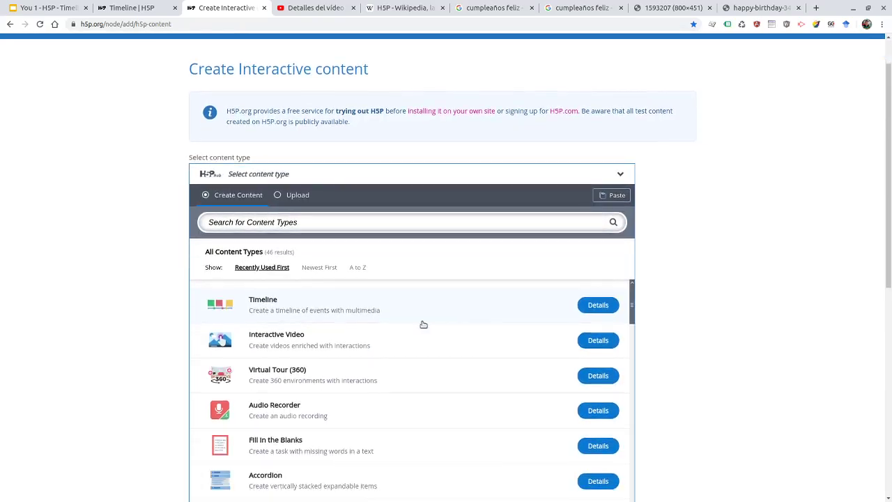
pyautogui.click(315, 226)
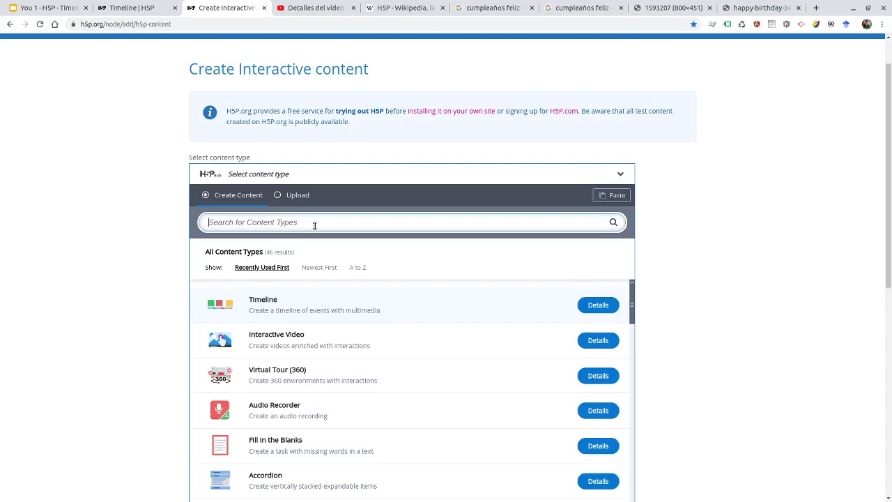
pyautogui.write('time')
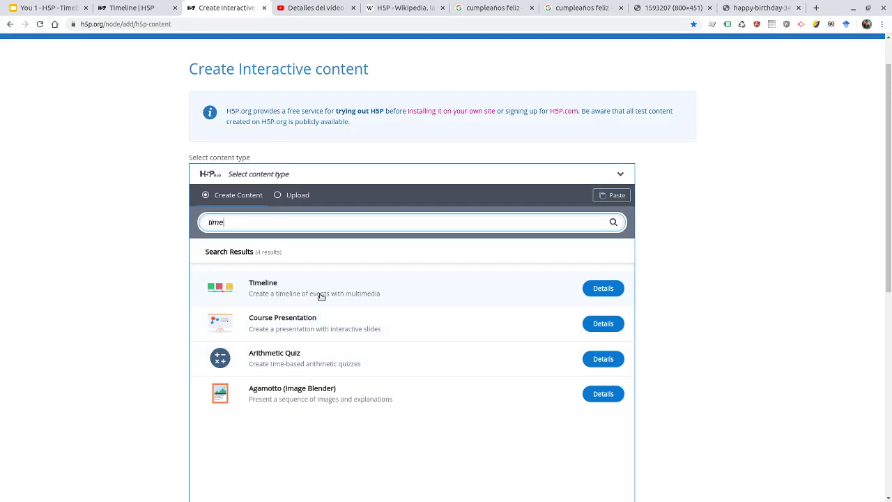
pyautogui.click(282, 282)
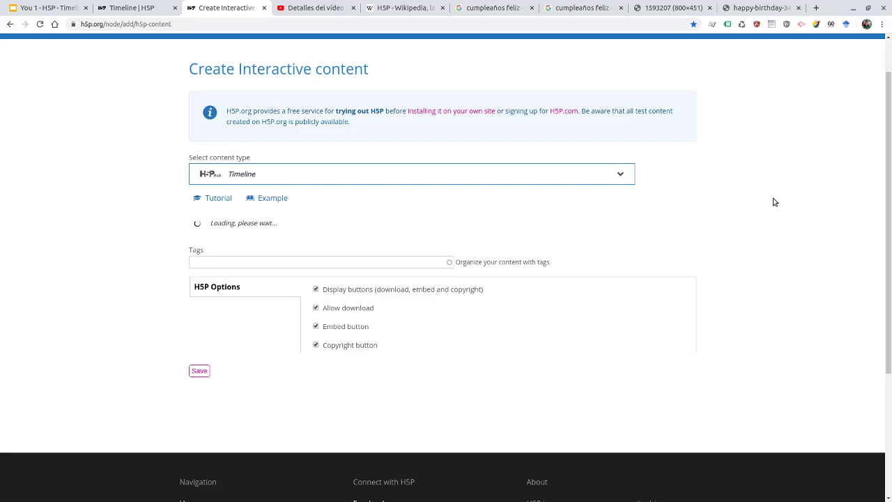
pyautogui.scroll(-1, 773, 202)
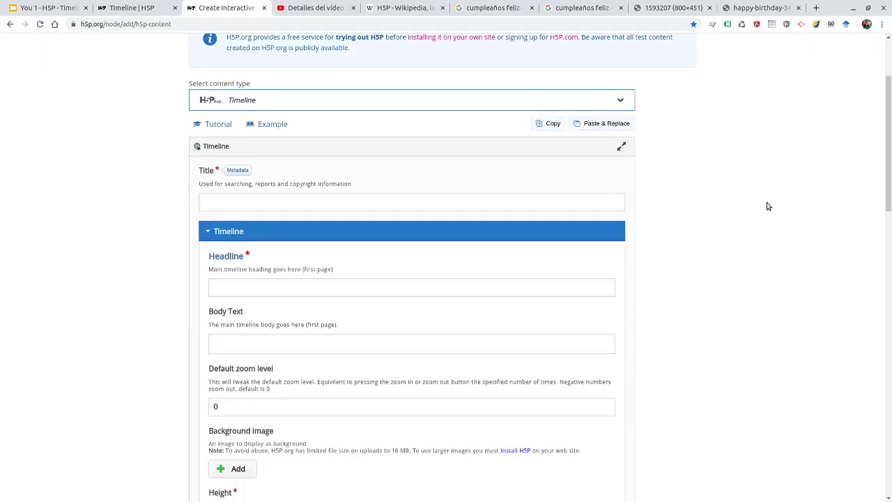
# - Set the content's title to "ejercicio-curso-timeline"
pyautogui.click(274, 206)
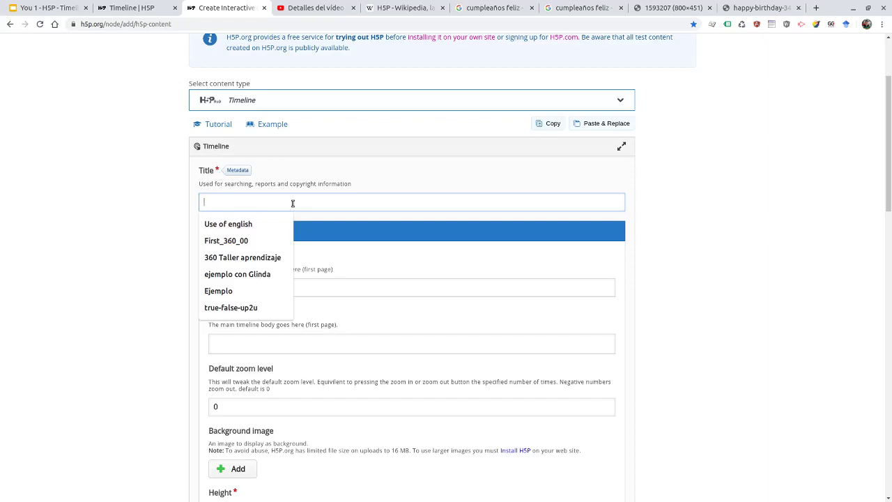
pyautogui.write('ejem')
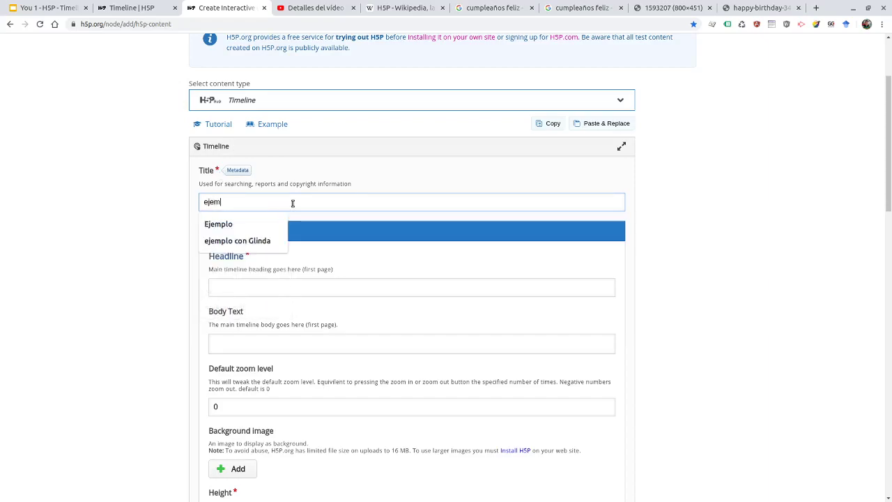
pyautogui.press('BackSpace')
pyautogui.write('rcicio')
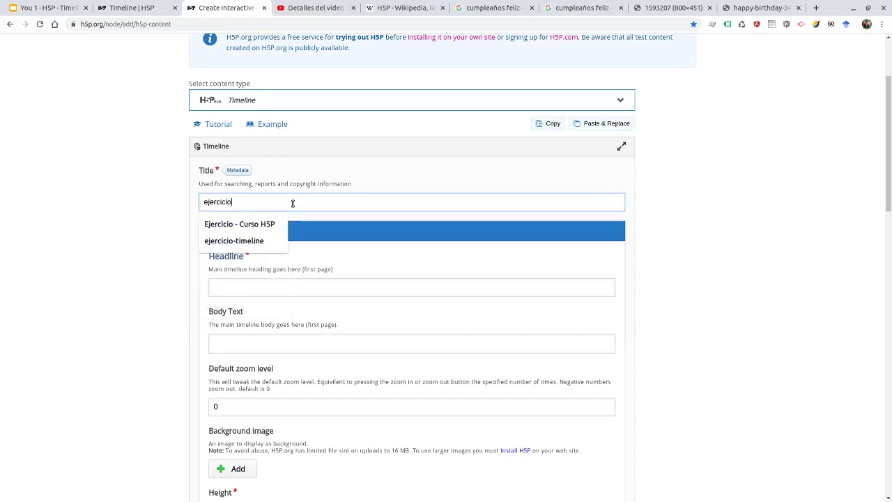
pyautogui.write('-curso-timeline')
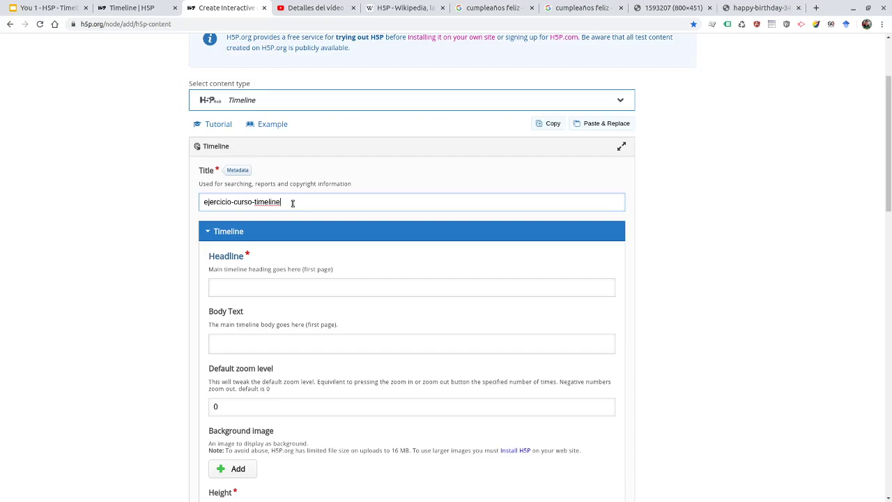
# - Give the timeline's first page the headline "Curso H5P" and the body text "Descripción calendario eventos"
pyautogui.click(277, 285)
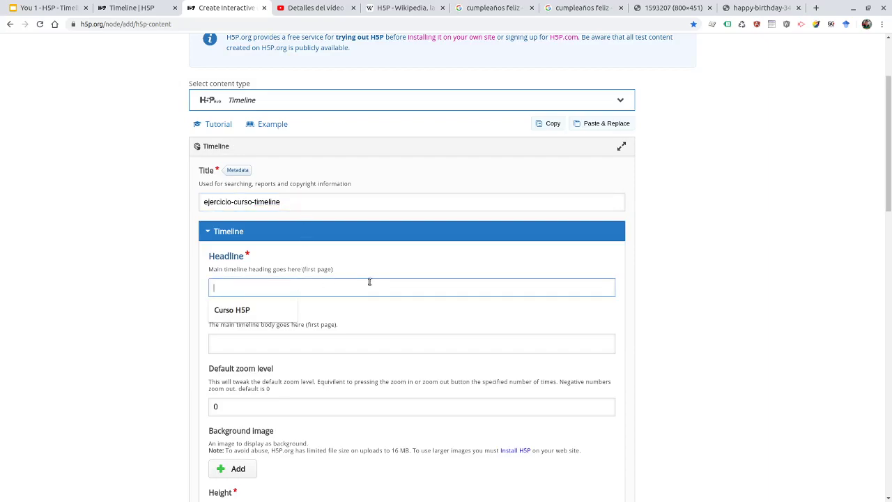
pyautogui.write('Curso H5P')
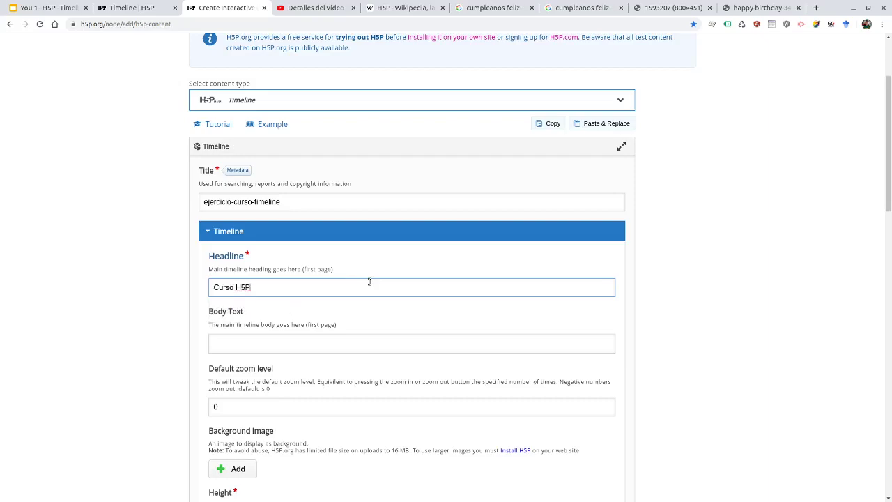
pyautogui.scroll(-1, 369, 282)
pyautogui.click(289, 289)
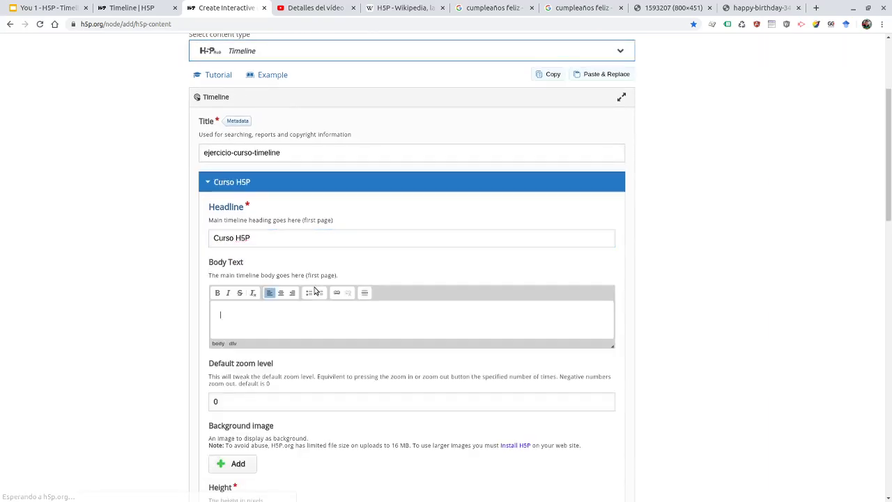
pyautogui.write('D')
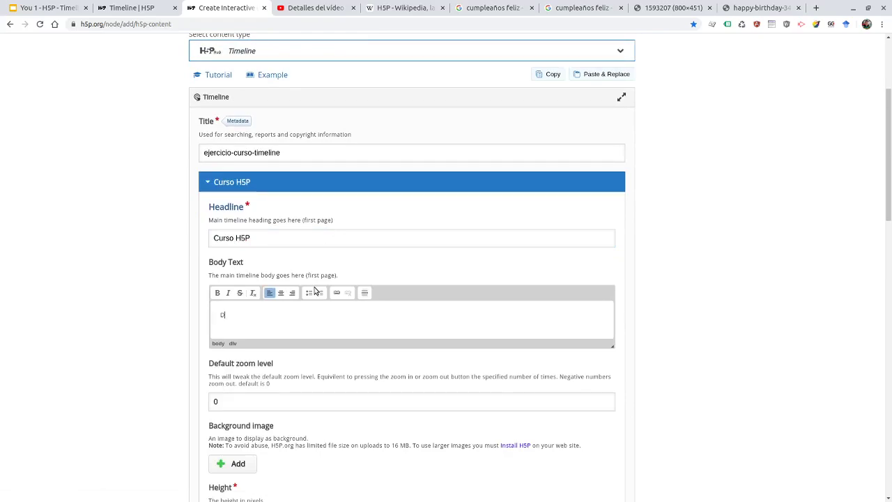
pyautogui.write('escripcion calendario eventos')
# - Examine the remaining timeline settings, from default zoom level, background image and height to the fields of the first date entry
pyautogui.scroll(-1, 362, 369)
pyautogui.scroll(-1, 302, 302)
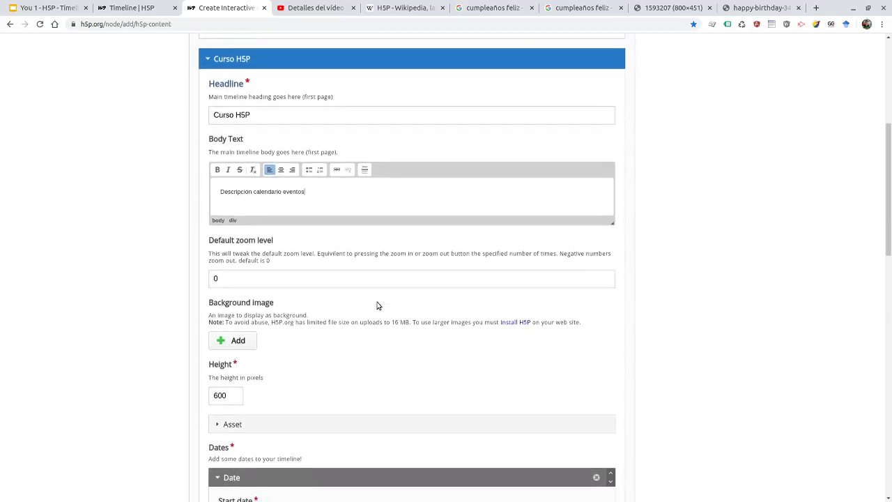
pyautogui.click(299, 277)
pyautogui.scroll(-1, 458, 302)
pyautogui.scroll(-1, 445, 286)
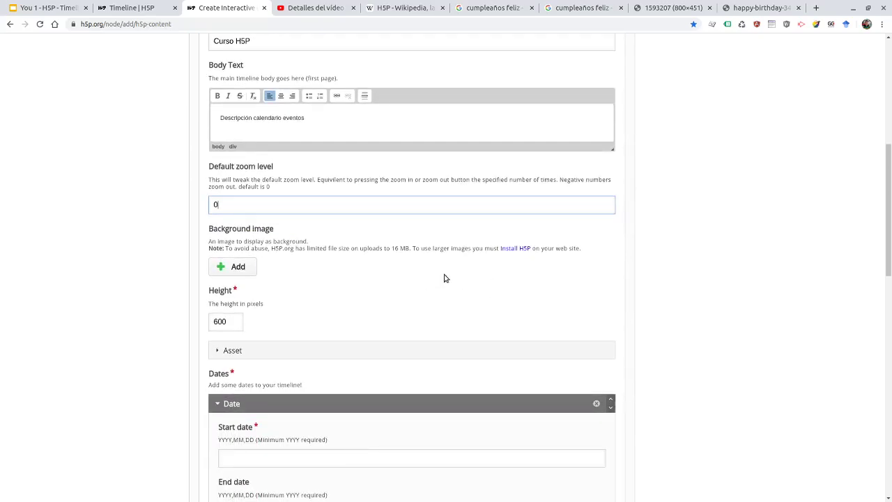
pyautogui.scroll(-1, 444, 286)
pyautogui.scroll(-1, 573, 259)
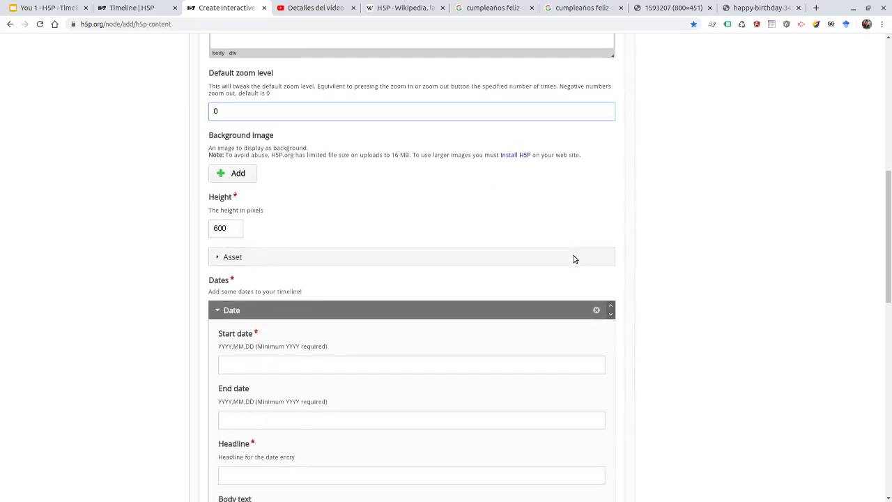
pyautogui.scroll(2, 386, 225)
pyautogui.scroll(1, 491, 209)
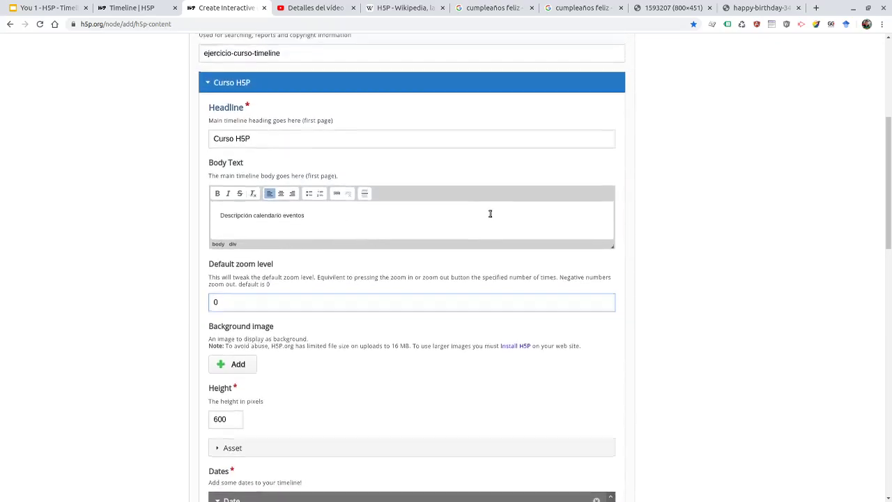
pyautogui.scroll(-5, 494, 225)
pyautogui.click(250, 240)
pyautogui.scroll(-1, 438, 267)
pyautogui.scroll(-1, 438, 266)
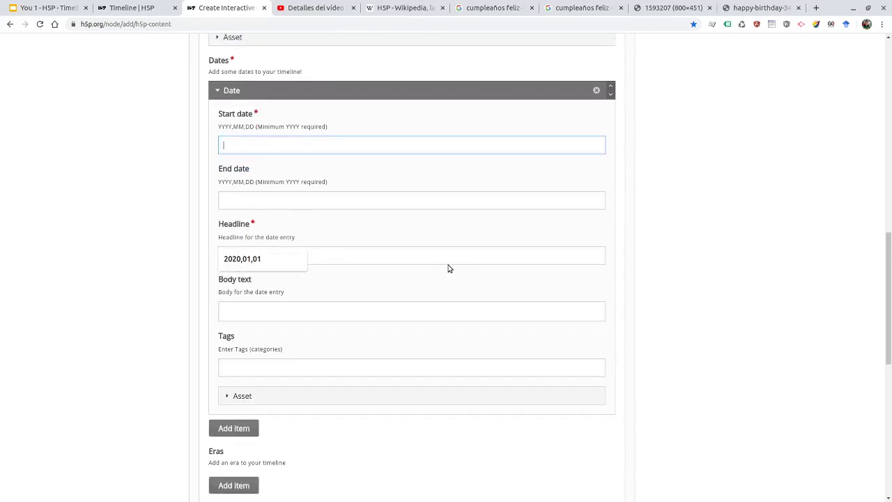
pyautogui.scroll(5, 448, 266)
pyautogui.scroll(2, 415, 181)
pyautogui.scroll(1, 420, 201)
pyautogui.click(418, 209)
pyautogui.scroll(-3, 379, 188)
pyautogui.scroll(-1, 394, 197)
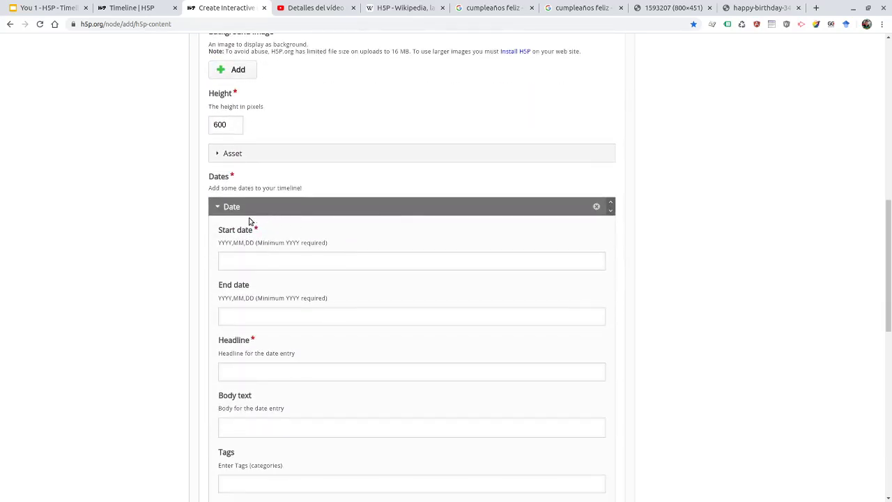
pyautogui.scroll(-3, 301, 233)
pyautogui.scroll(4, 350, 253)
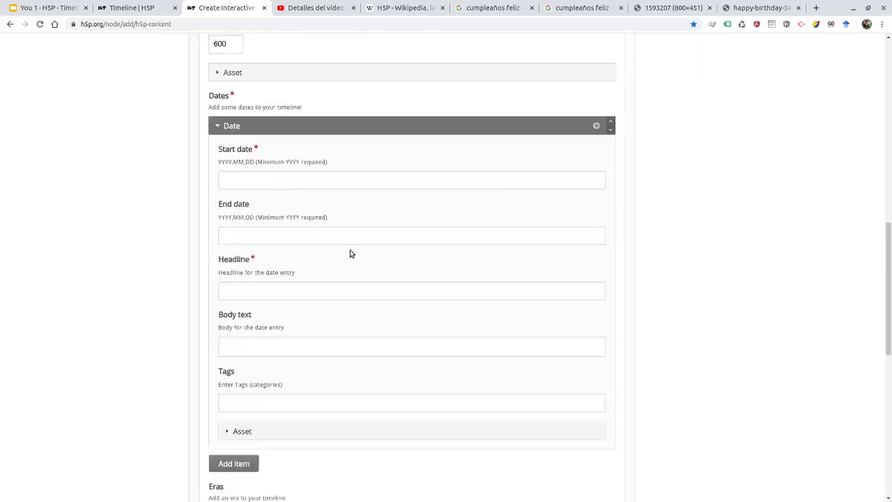
# - Set both the start date and the end date of the first date entry to 2020,01,01
pyautogui.scroll(-2, 303, 260)
pyautogui.click(258, 210)
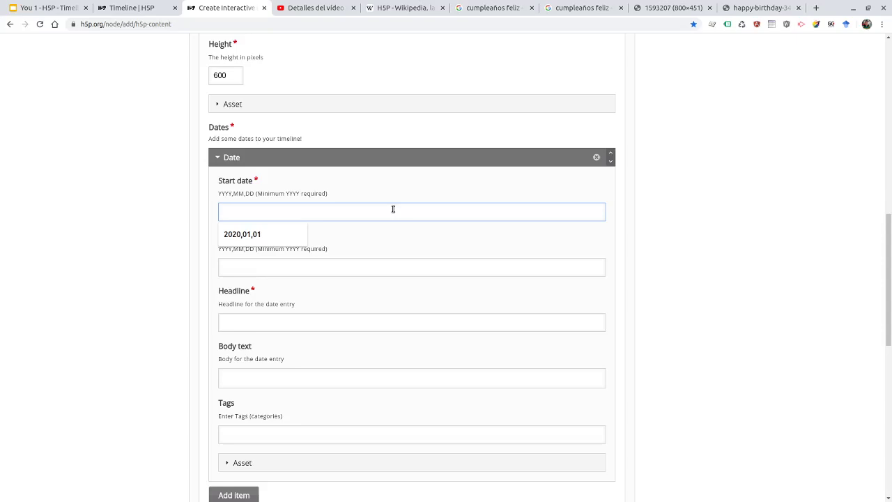
pyautogui.write('2020,01,01')
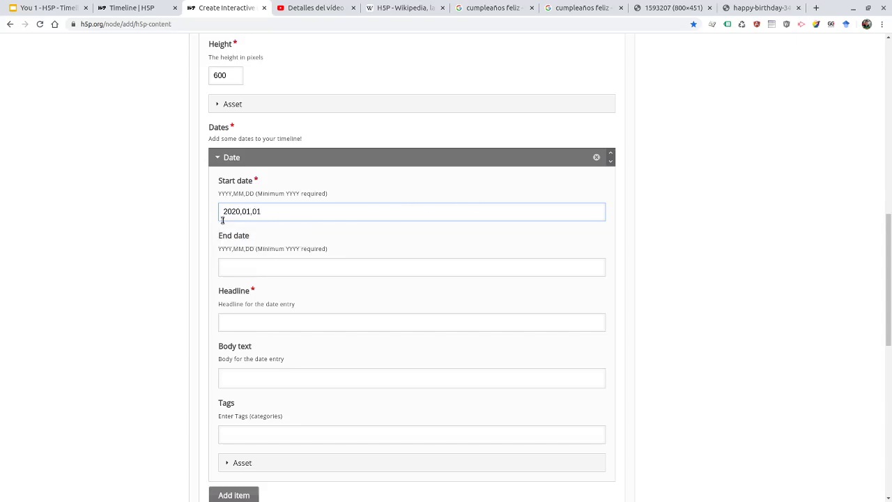
pyautogui.moveTo(272, 215); pyautogui.dragTo(218, 214)
pyautogui.hotkey('ctrl', 'c')
pyautogui.click(261, 268)
pyautogui.hotkey('ctrl', 'v')
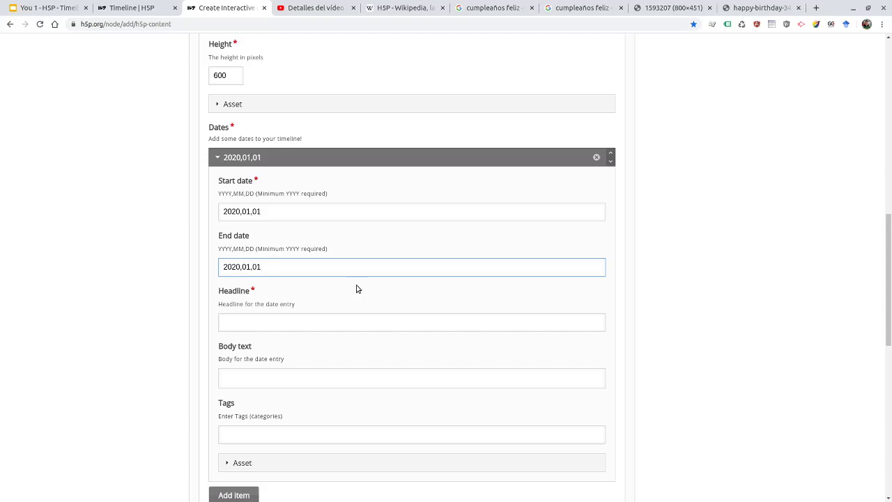
# - Give the first date entry the suggested "Cumpleaños" headline with the person's name and the body text "Lista de actividades"
pyautogui.click(343, 321)
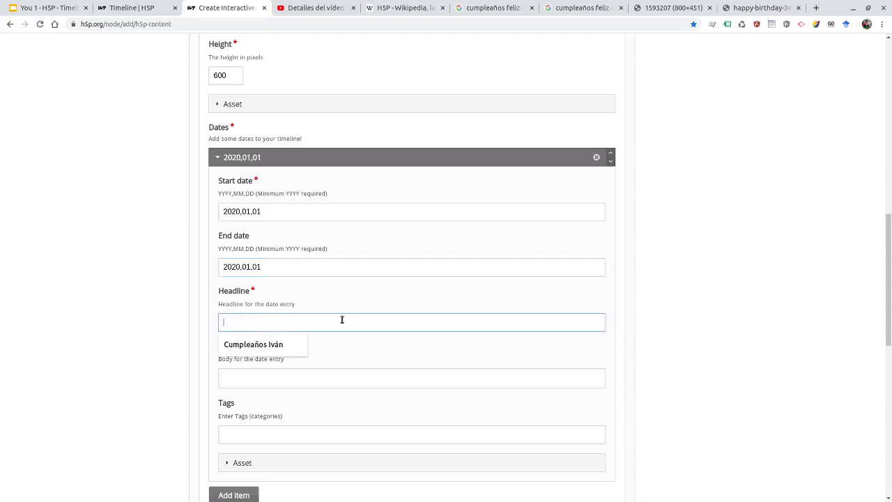
pyautogui.click(277, 344)
pyautogui.scroll(-2, 341, 330)
pyautogui.click(253, 306)
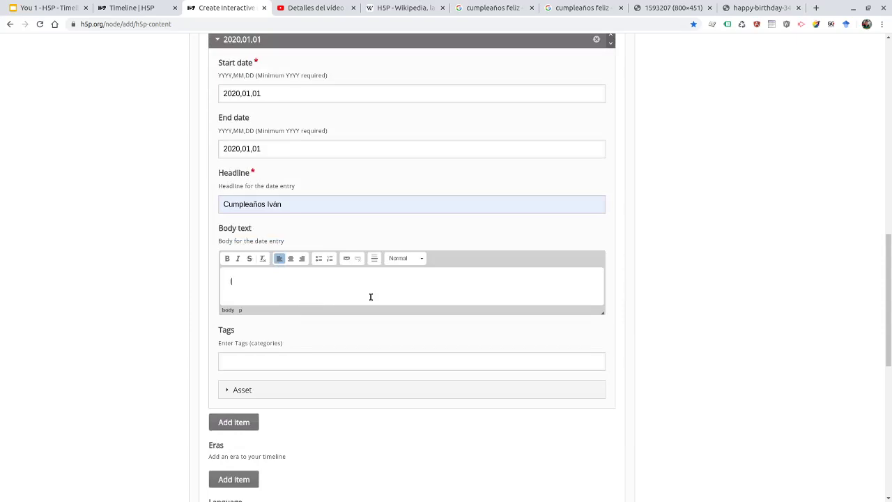
pyautogui.write('Lista de actividades')
# - Collapse the completed 2020,01,01 date entry and add a second date entry to the timeline
pyautogui.scroll(2, 314, 279)
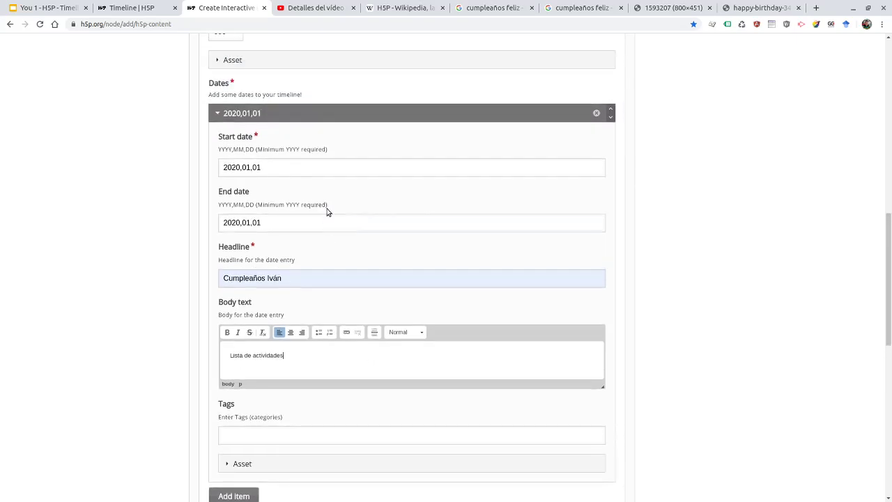
pyautogui.scroll(-3, 327, 208)
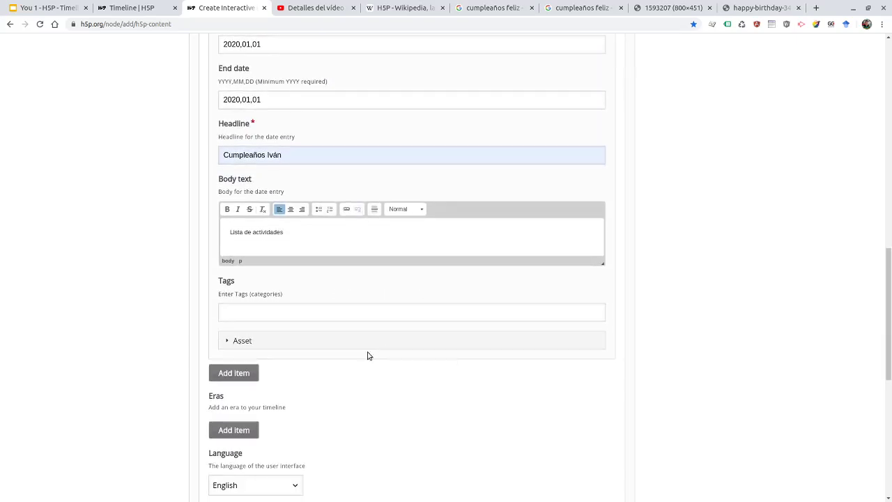
pyautogui.scroll(4, 440, 293)
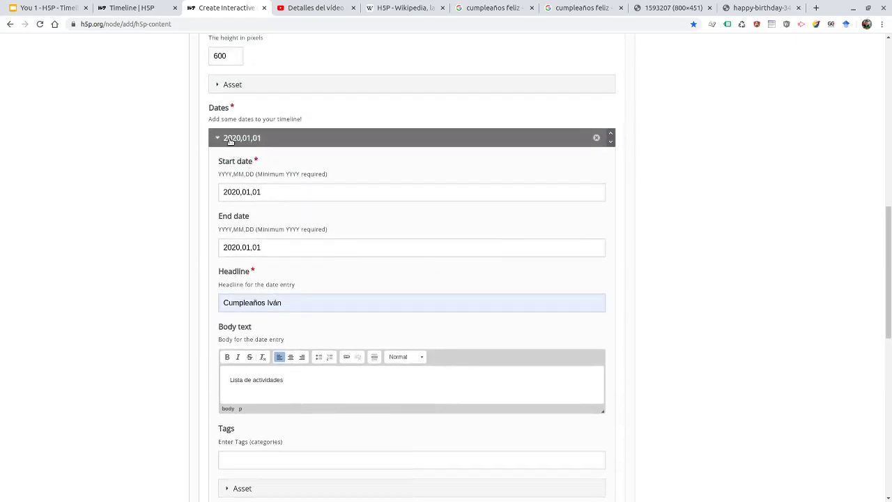
pyautogui.click(230, 139)
pyautogui.click(240, 159)
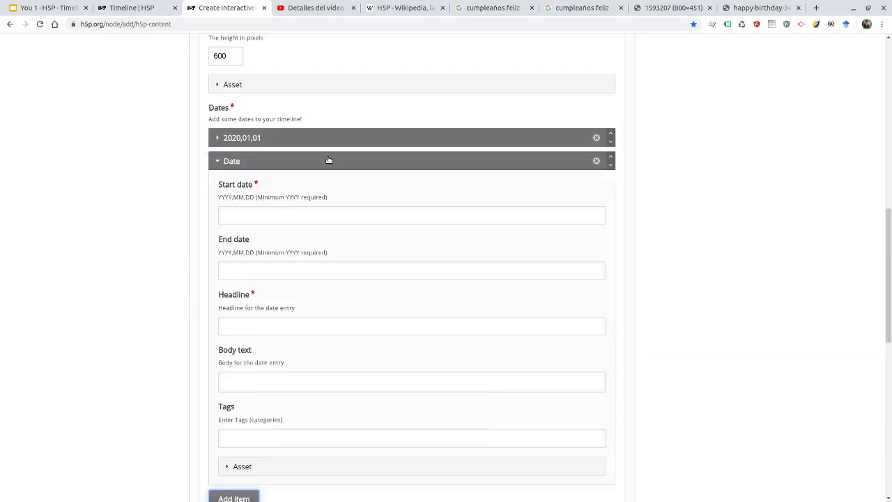
# - Set both the start date and the end date of the second date entry to 2020,03,10
pyautogui.click(265, 220)
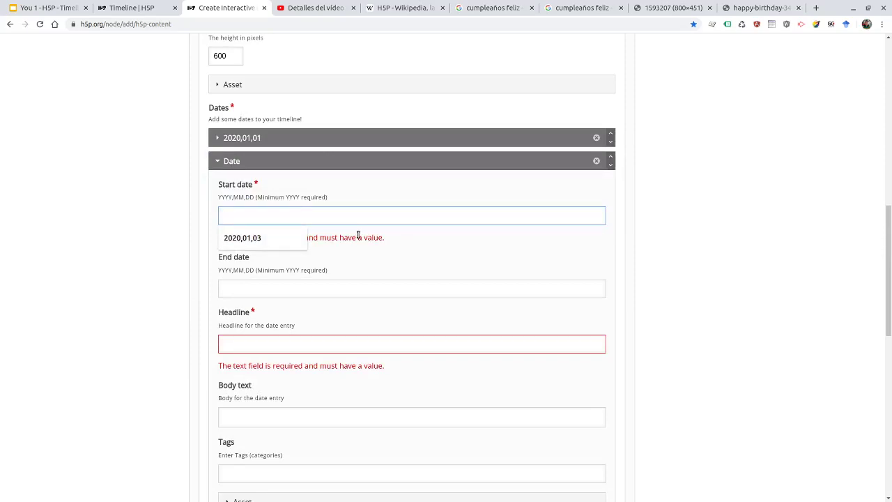
pyautogui.write('2020')
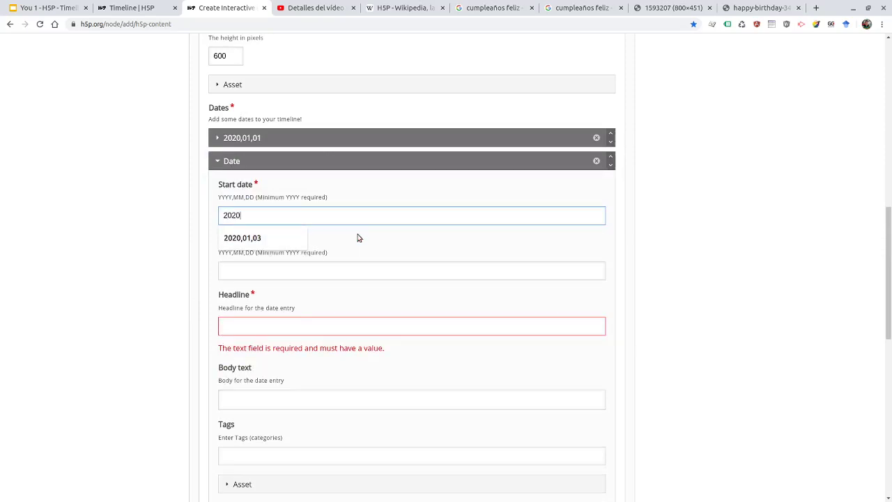
pyautogui.write(',03')
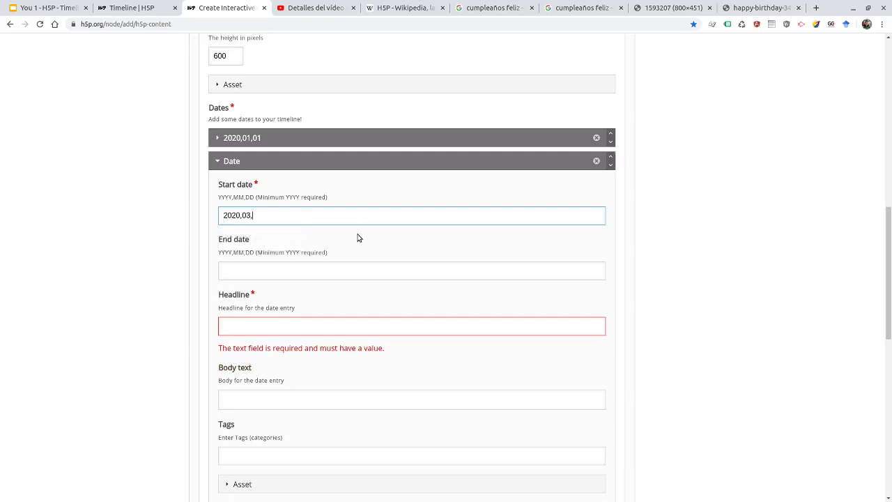
pyautogui.write(',10')
pyautogui.moveTo(267, 218); pyautogui.dragTo(201, 220)
pyautogui.hotkey('ctrl', 'c')
pyautogui.click(257, 272)
pyautogui.hotkey('ctrl', 'v')
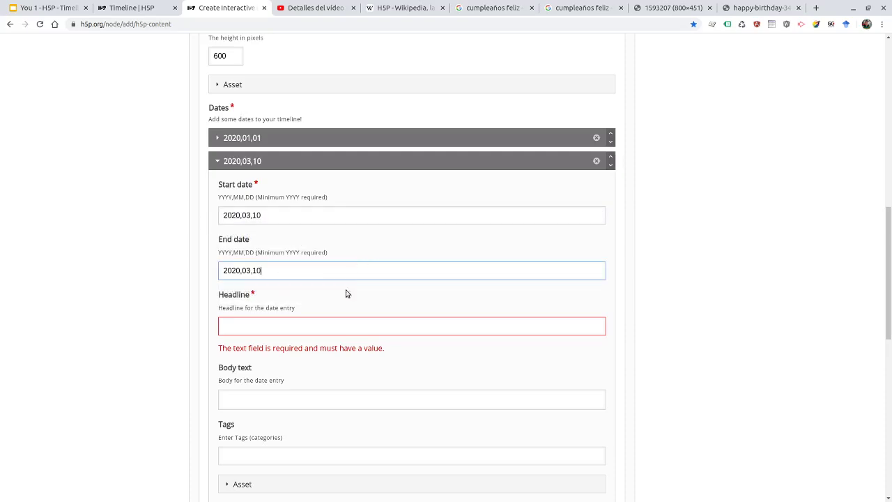
# - Fill in the second date entry's headline with the suggested "Cumpleaños" text that includes the other person's name
pyautogui.click(255, 331)
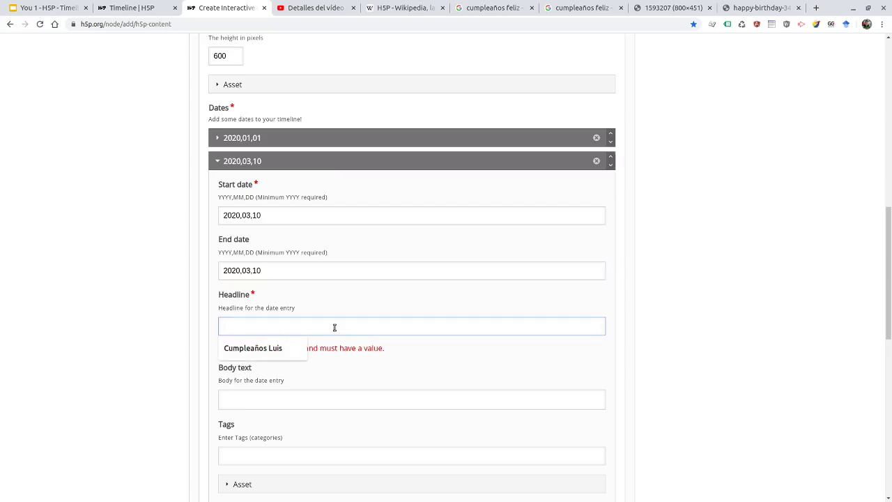
pyautogui.press('Down')
pyautogui.press('Return')
pyautogui.scroll(-1, 317, 332)
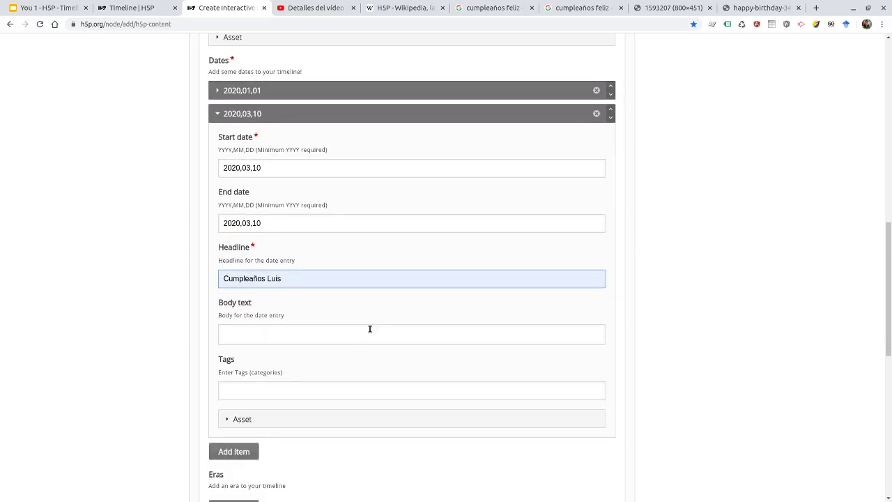
# - Enter the second date entry's body text as "A tener en cuenta para celebrar el cumpleaños de" plus the person's name, and collapse the entry
pyautogui.click(258, 331)
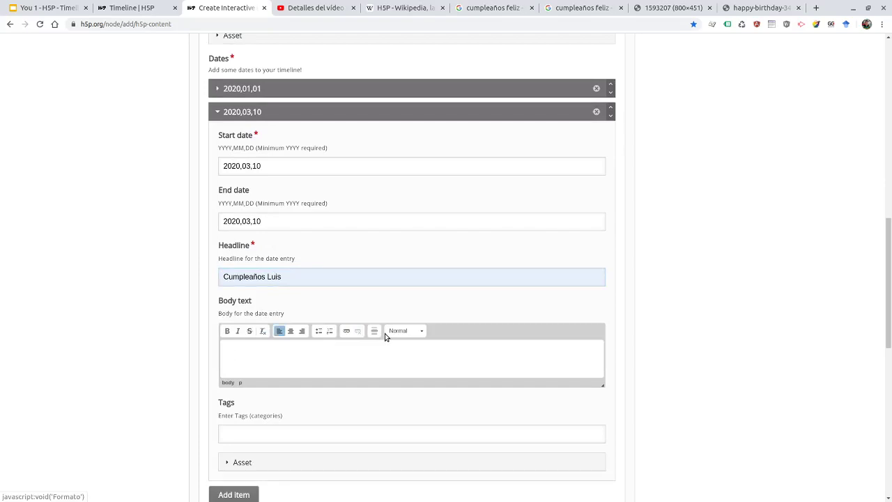
pyautogui.write('A tener en cuenta para celebrar el cumpleaños de Luis')
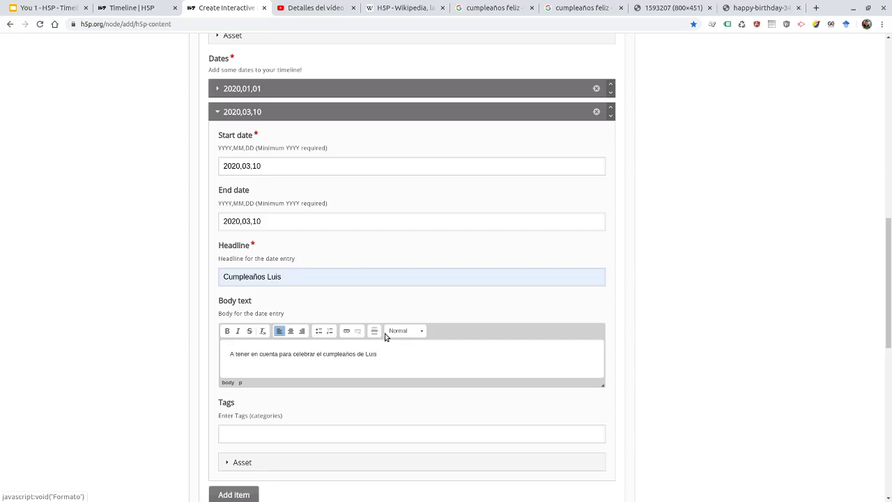
pyautogui.scroll(-2, 385, 337)
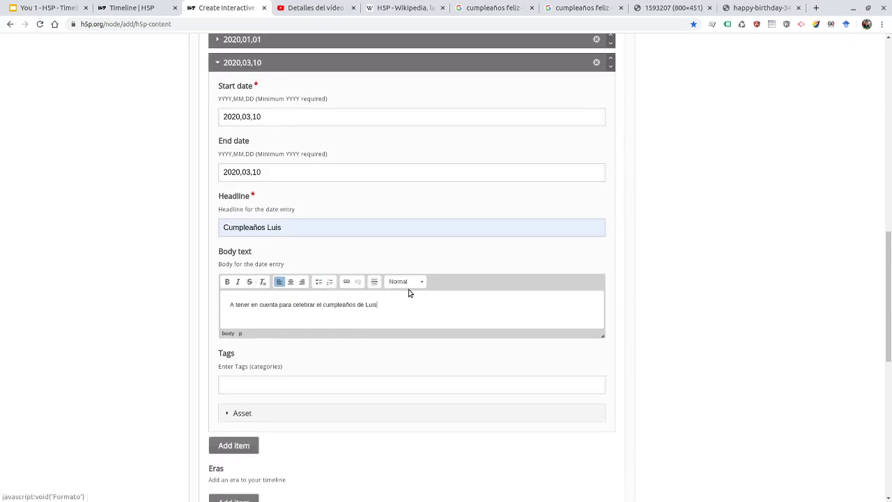
pyautogui.scroll(-2, 403, 293)
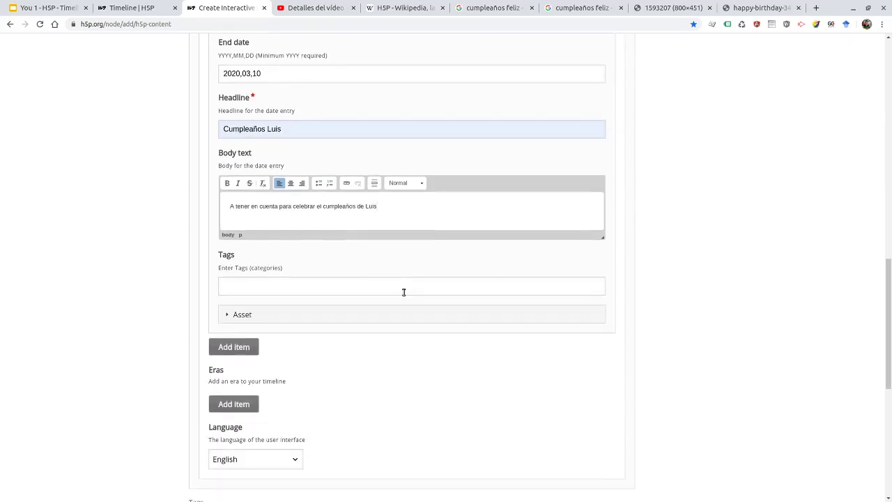
pyautogui.scroll(3, 442, 300)
pyautogui.scroll(-1, 445, 298)
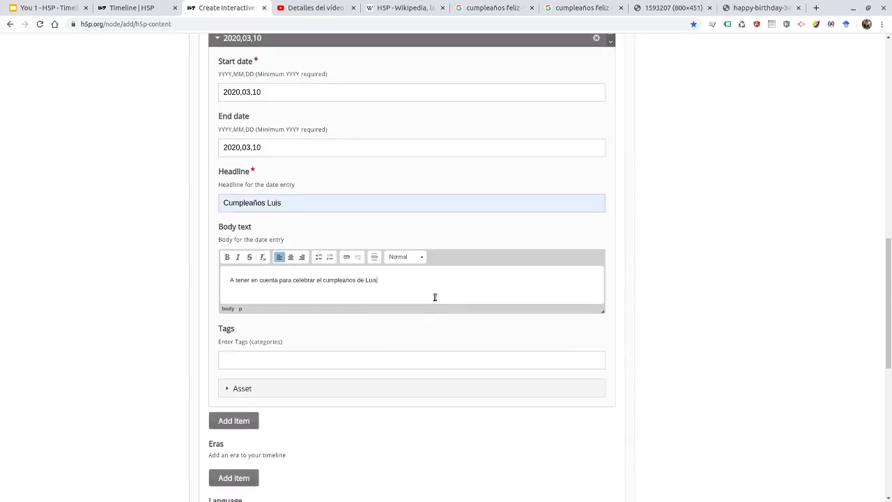
pyautogui.scroll(3, 434, 300)
pyautogui.click(257, 139)
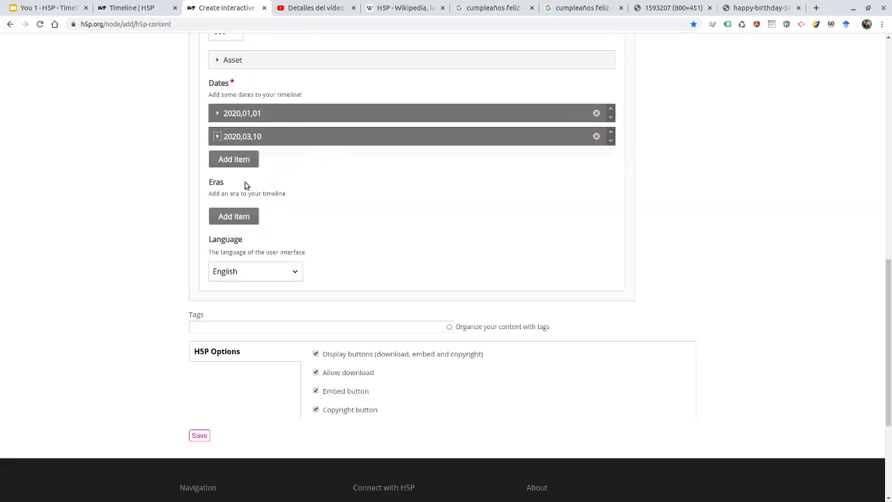
# - Add a third date entry to the timeline with both its start date and end date set to 2020,02,15
pyautogui.click(236, 160)
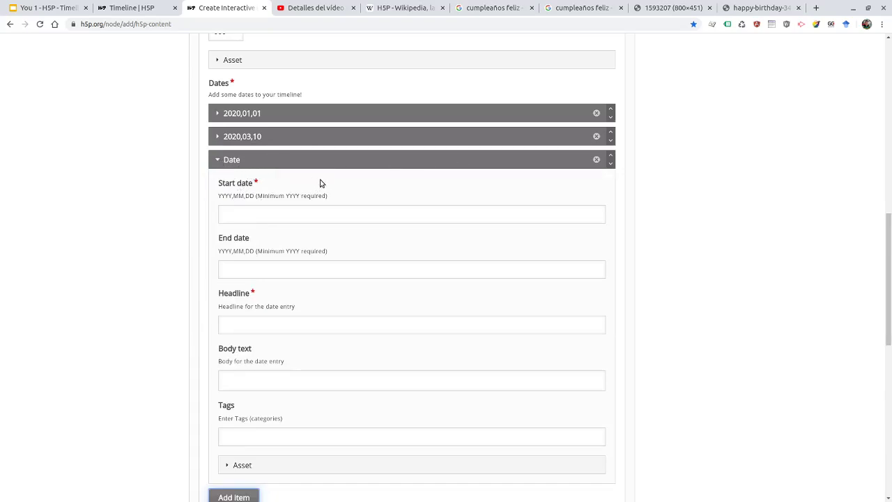
pyautogui.click(272, 213)
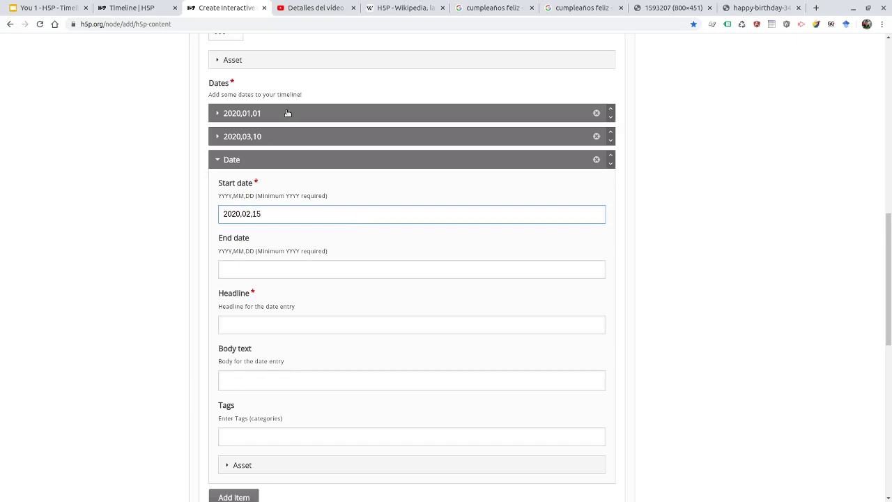
pyautogui.moveTo(267, 214); pyautogui.dragTo(213, 218)
pyautogui.hotkey('ctrl', 'c')
pyautogui.click(266, 269)
pyautogui.hotkey('ctrl', 'v')
# - Give the 2020,02,15 entry the headline "Concierto de los Beatles" and body text "Las entradas y hotel listas", and collapse it
pyautogui.click(260, 323)
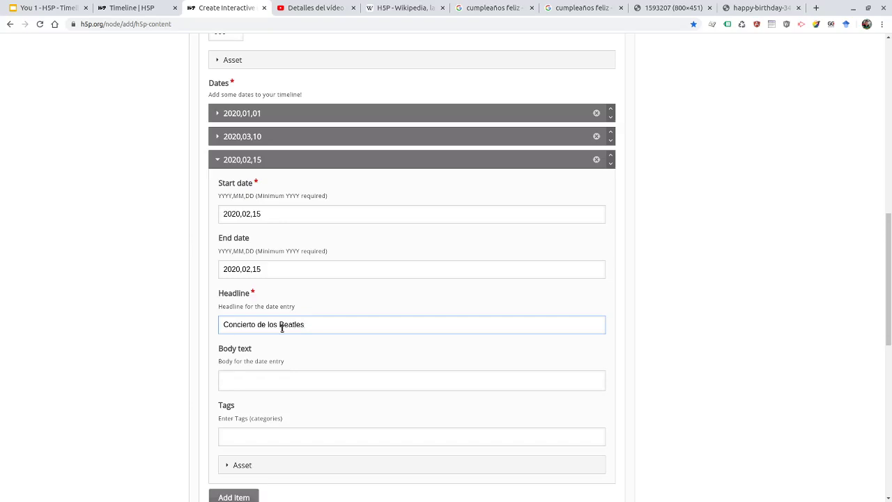
pyautogui.click(290, 379)
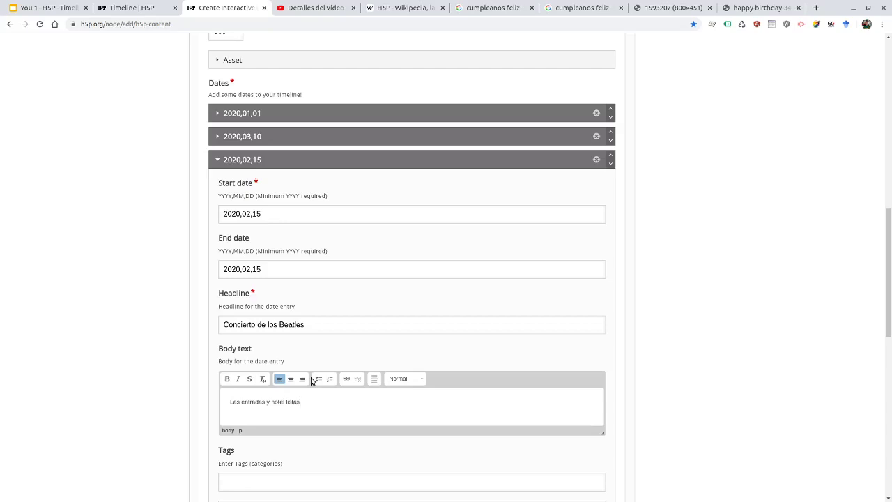
pyautogui.scroll(-2, 376, 313)
pyautogui.scroll(3, 384, 300)
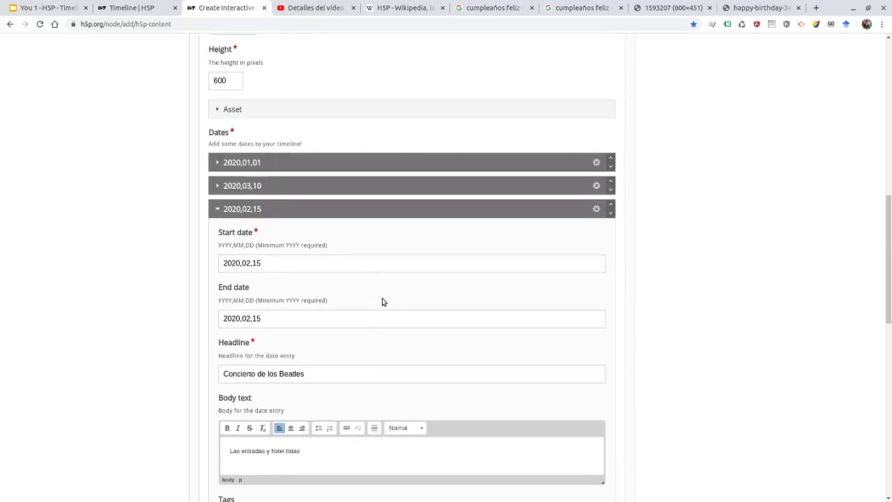
pyautogui.click(216, 209)
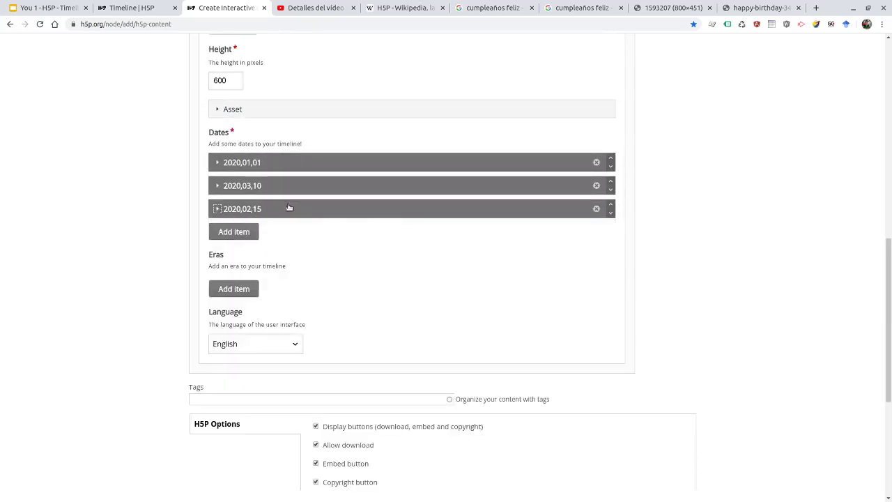
# - Expand the 2020,01,01 date entry to review its fields and collapse it again
pyautogui.scroll(1, 314, 258)
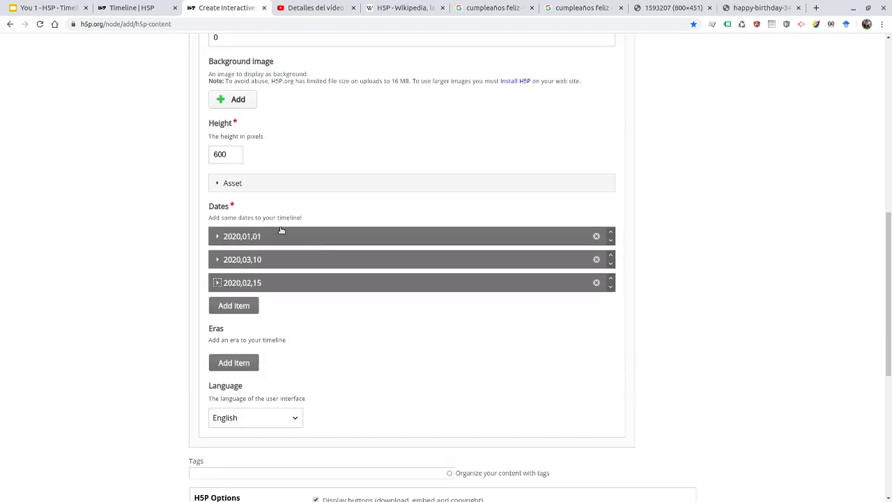
pyautogui.click(218, 238)
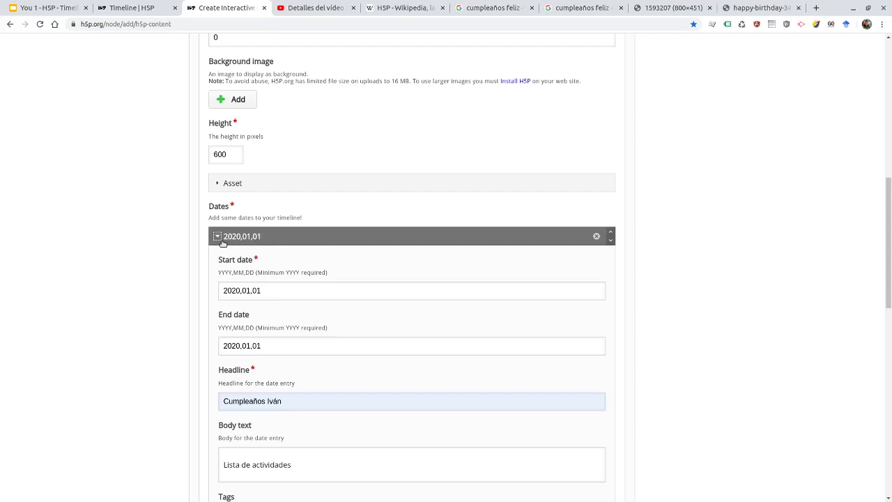
pyautogui.click(252, 240)
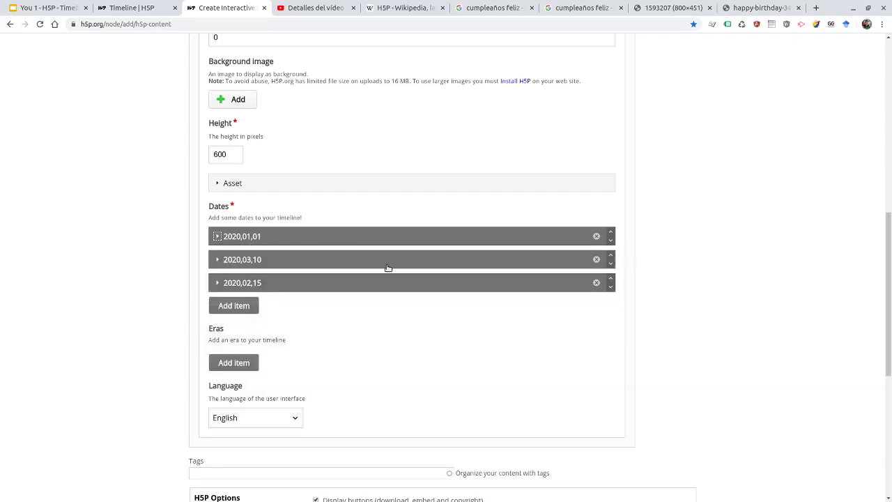
# - Try reordering the 2020,02,15 date entry ahead of the 2020,03,10 entry, and return it to last place
pyautogui.moveTo(314, 269)
pyautogui.mouseDown()
pyautogui.moveTo(312, 278)
pyautogui.moveTo(313, 256)
pyautogui.moveTo(319, 279)
pyautogui.moveTo(318, 261)
pyautogui.moveTo(308, 257)
pyautogui.mouseUp()
pyautogui.click(291, 258)
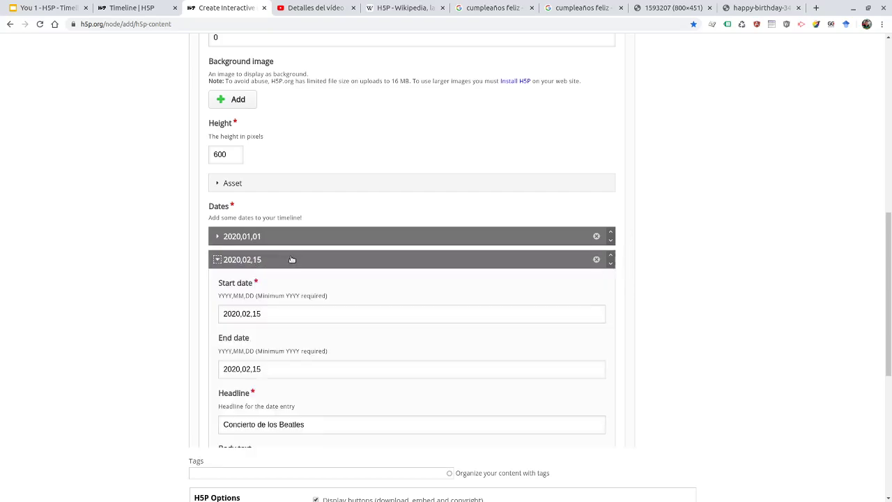
pyautogui.click(303, 260)
pyautogui.moveTo(302, 257); pyautogui.dragTo(305, 282)
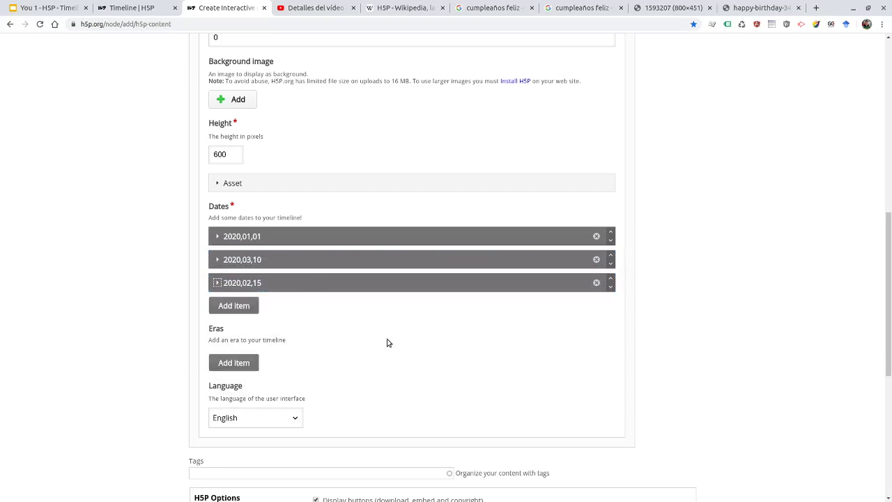
# - Save the new interactive content "ejercicio-curso-timeline" with its three date entries
pyautogui.scroll(-2, 387, 346)
pyautogui.scroll(1, 544, 222)
pyautogui.scroll(3, 576, 223)
pyautogui.scroll(-6, 539, 235)
pyautogui.scroll(1, 346, 146)
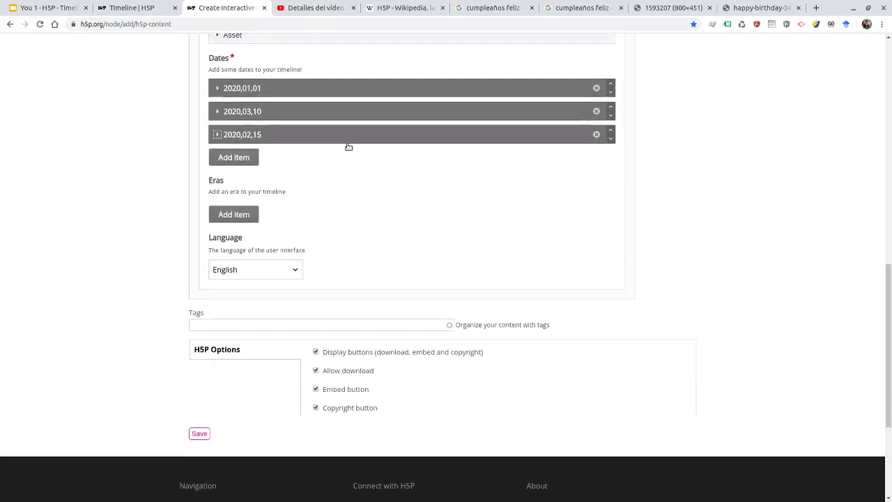
pyautogui.scroll(5, 452, 273)
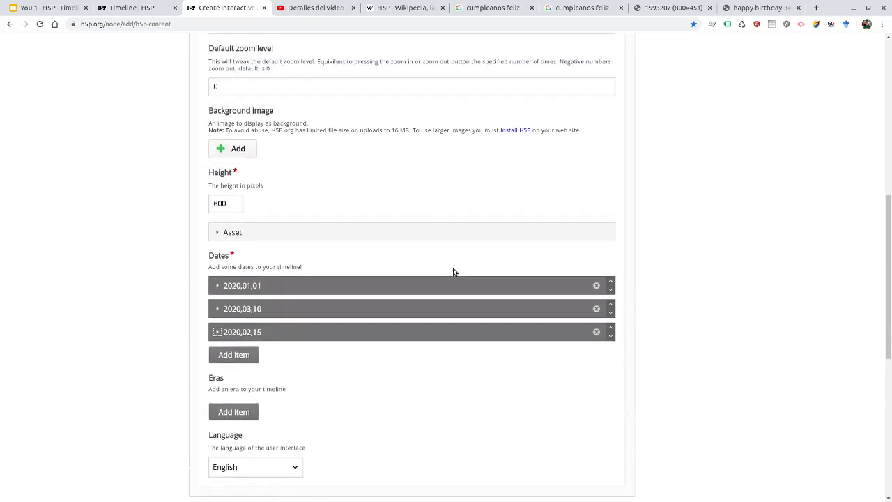
pyautogui.scroll(-3, 476, 286)
pyautogui.scroll(-5, 471, 280)
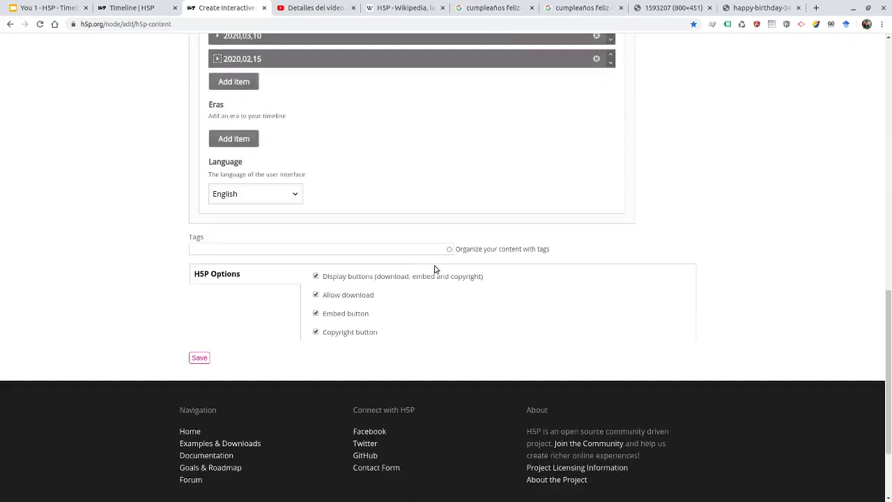
pyautogui.click(199, 335)
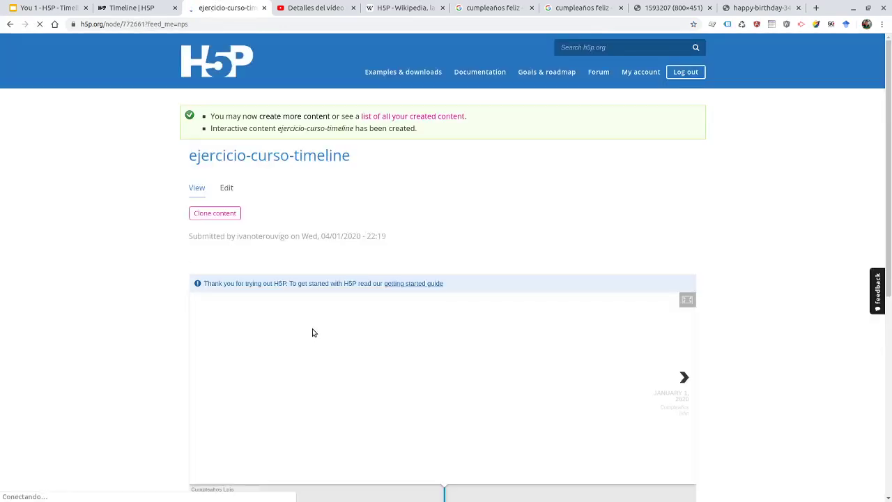
# - Preview the saved timeline by panning along its date axis and stepping forward and back through the events
pyautogui.scroll(-3, 739, 241)
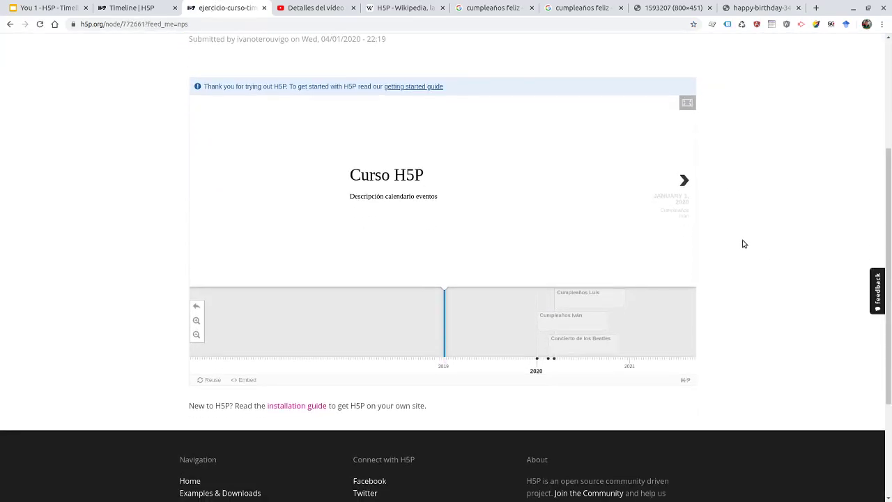
pyautogui.scroll(1, 740, 244)
pyautogui.moveTo(470, 384); pyautogui.dragTo(315, 385)
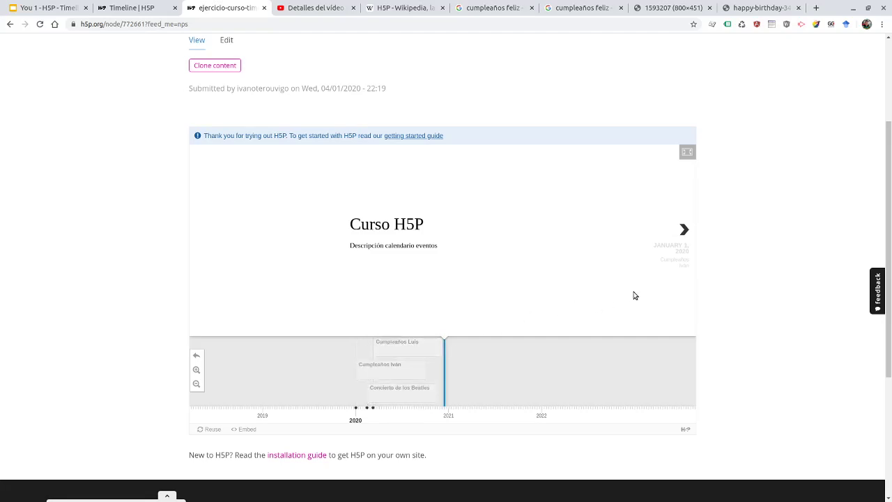
pyautogui.click(683, 236)
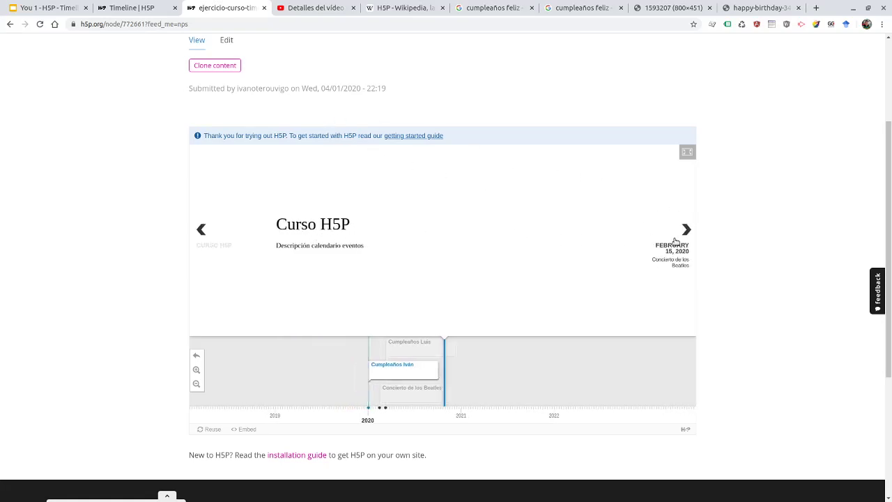
pyautogui.click(684, 233)
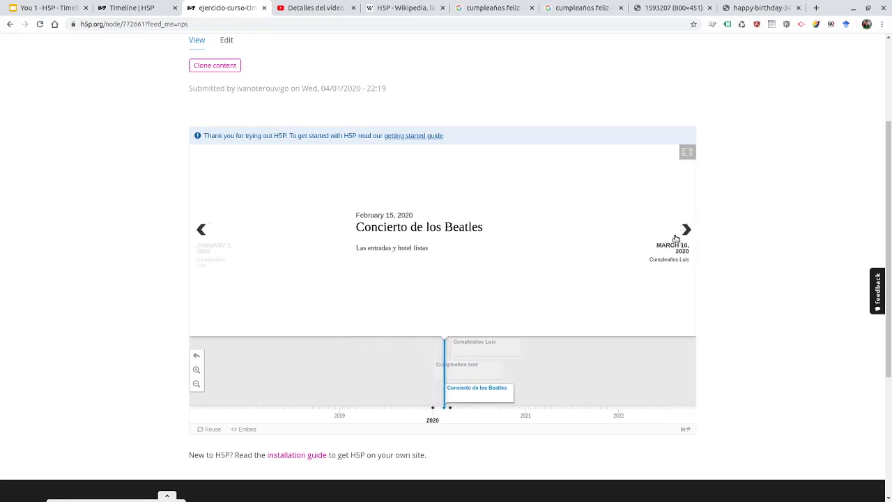
pyautogui.click(677, 237)
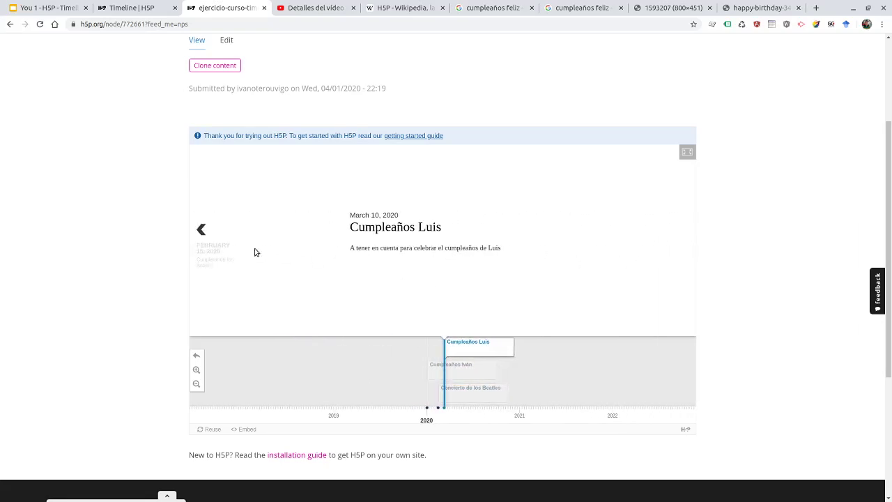
pyautogui.click(201, 230)
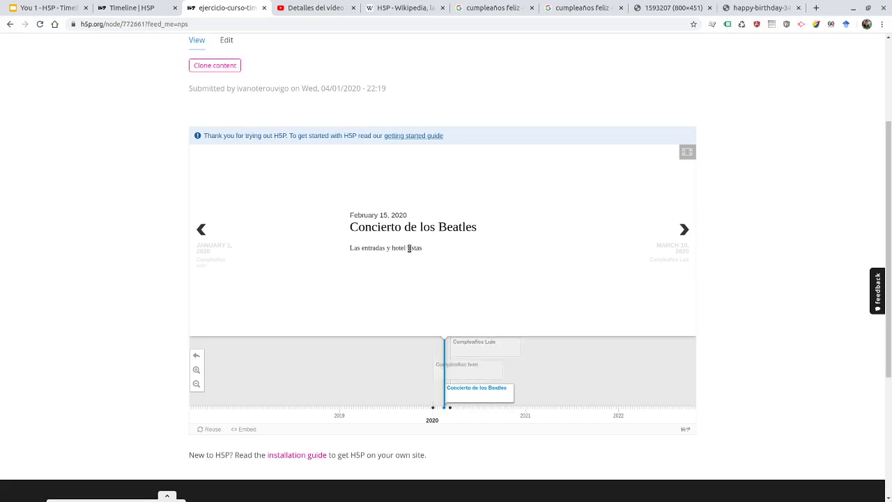
# - Glance at the Timeline example page and reopen ejercicio-curso-timeline for editing
pyautogui.click(133, 9)
pyautogui.click(218, 9)
pyautogui.scroll(3, 358, 168)
pyautogui.click(227, 163)
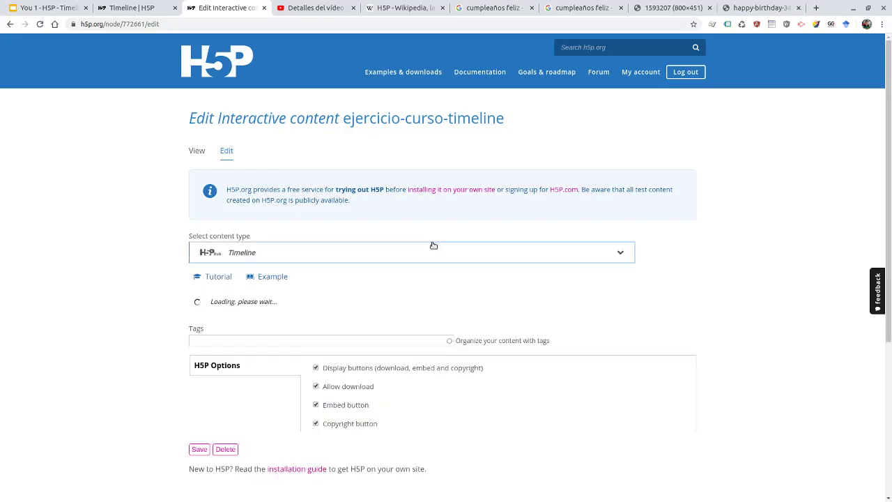
# - Examine the timeline's title, introductory page texts, default zoom level, background image and height settings in the edit form
pyautogui.scroll(-3, 666, 261)
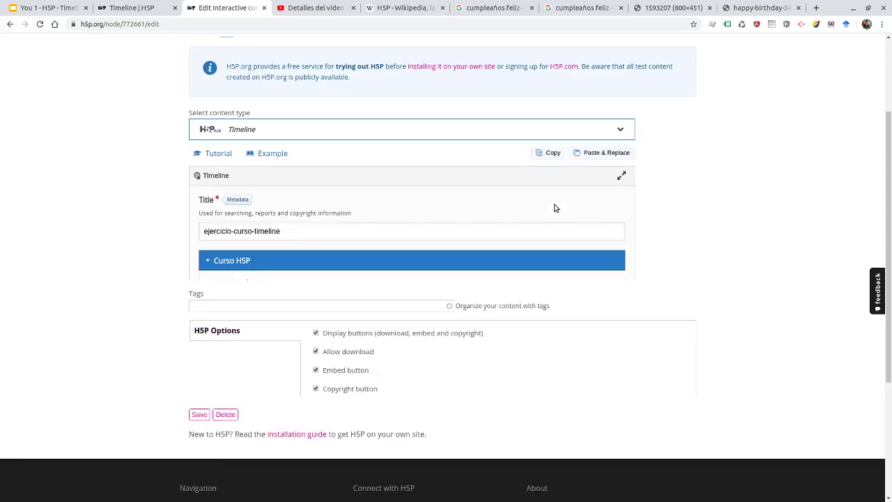
pyautogui.scroll(-4, 467, 212)
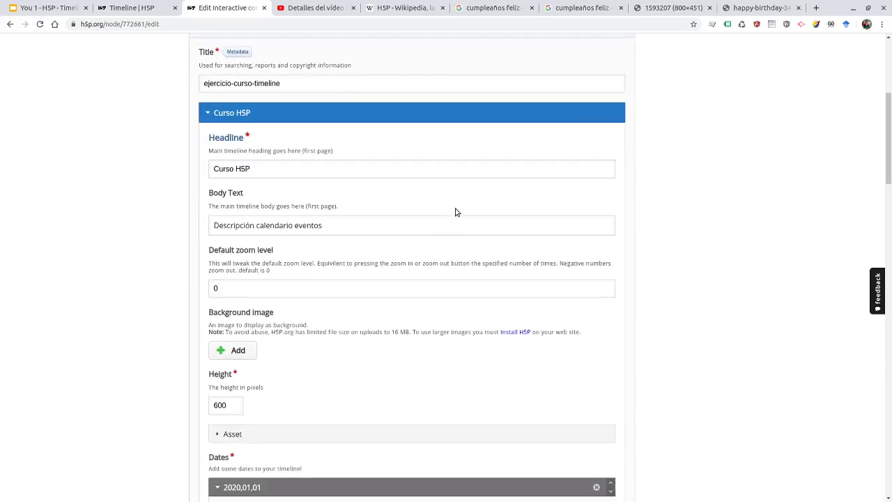
pyautogui.scroll(2, 470, 204)
pyautogui.scroll(-2, 445, 209)
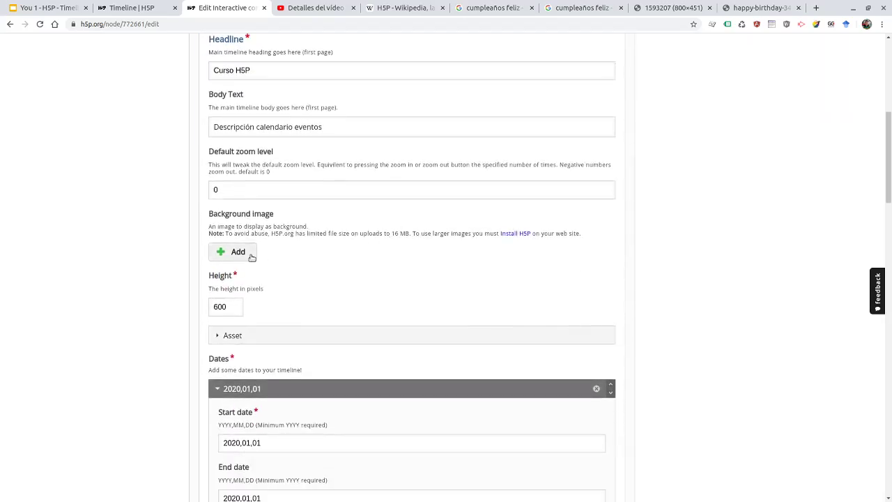
pyautogui.scroll(1, 363, 186)
pyautogui.scroll(1, 364, 186)
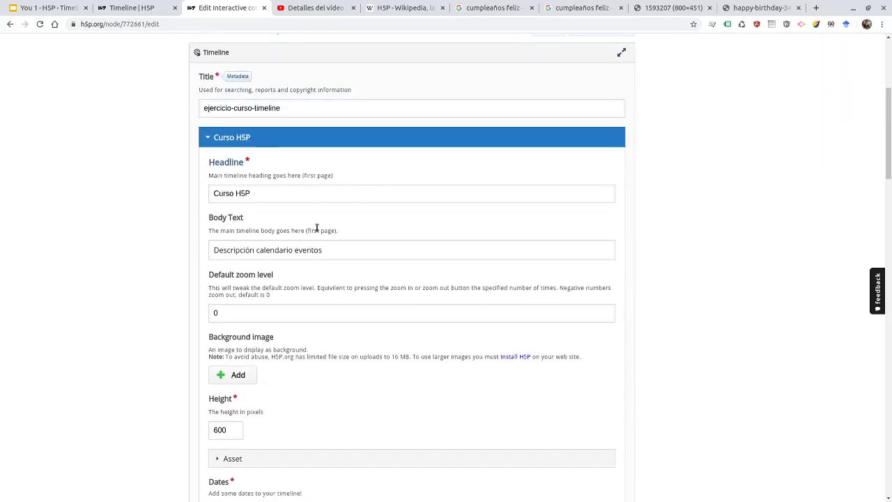
pyautogui.scroll(-2, 400, 196)
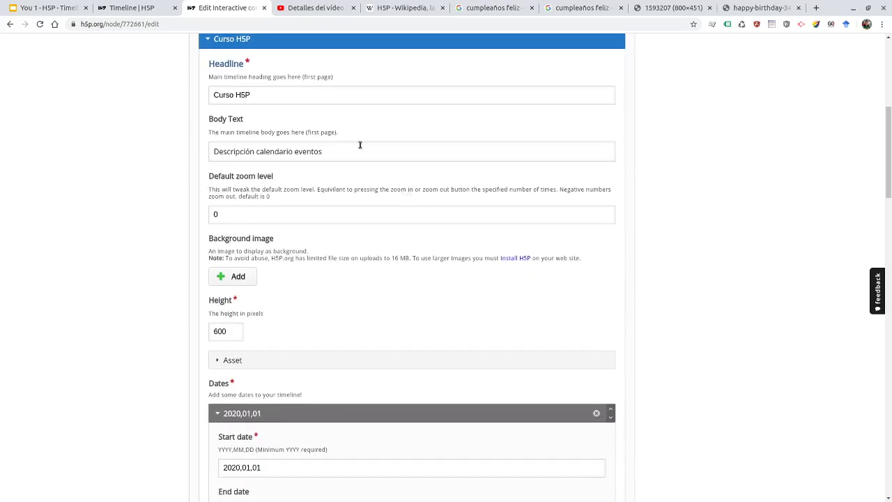
pyautogui.scroll(2, 376, 144)
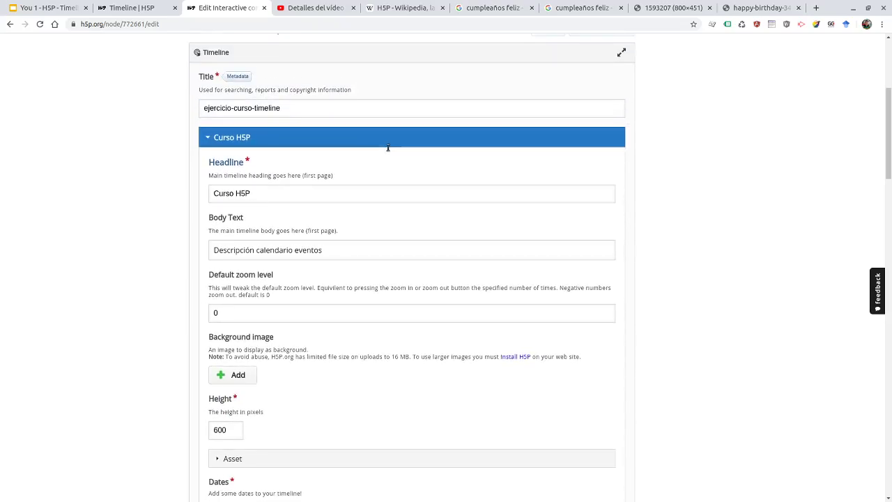
pyautogui.scroll(-3, 460, 182)
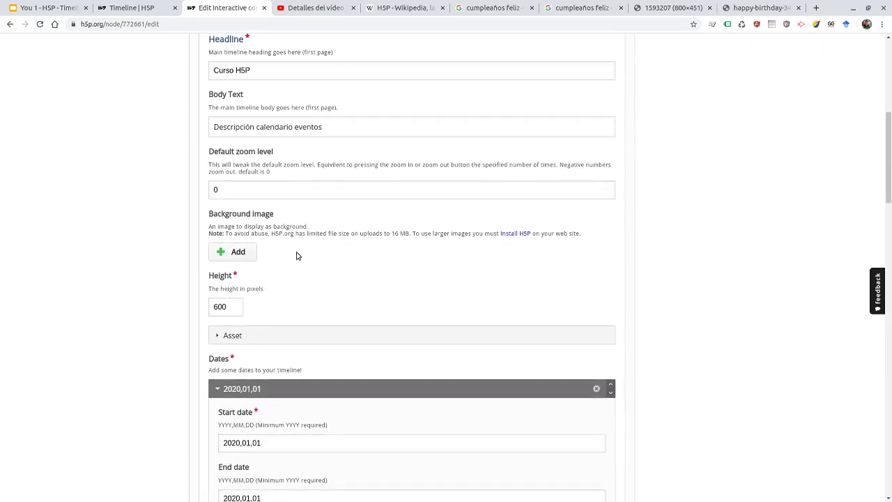
# - Collapse all three date entries in the timeline's Dates list
pyautogui.scroll(-2, 390, 223)
pyautogui.scroll(-2, 414, 213)
pyautogui.scroll(-2, 383, 163)
pyautogui.scroll(2, 367, 163)
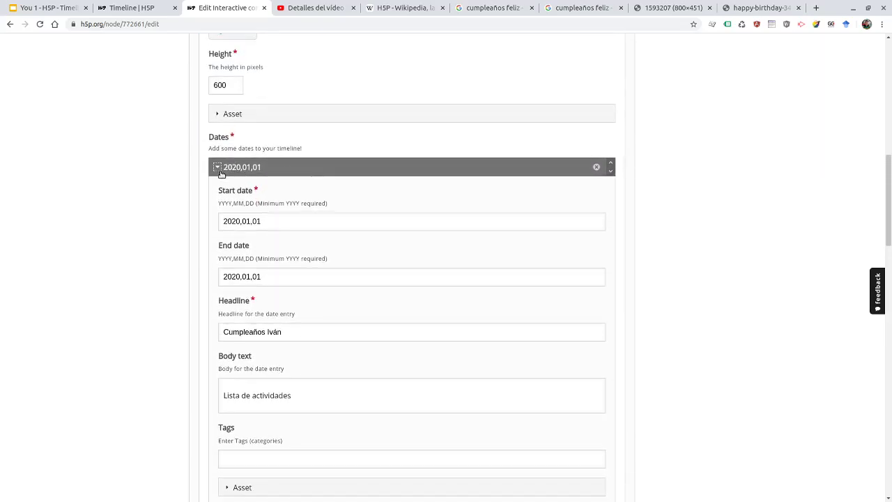
pyautogui.click(218, 168)
pyautogui.click(218, 192)
pyautogui.click(218, 213)
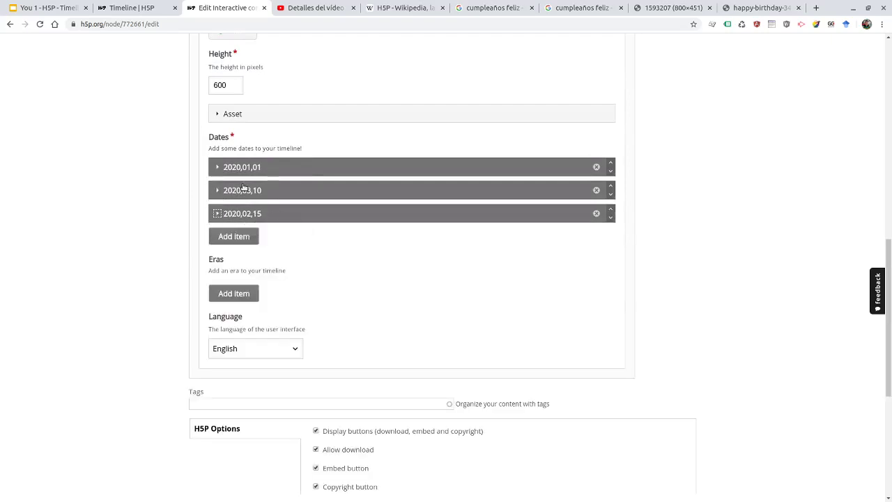
# - Open the 2020,01,01 date entry and examine its asset fields for media, thumbnail, credit and caption
pyautogui.click(282, 171)
pyautogui.scroll(-3, 376, 263)
pyautogui.scroll(1, 370, 259)
pyautogui.scroll(-1, 374, 258)
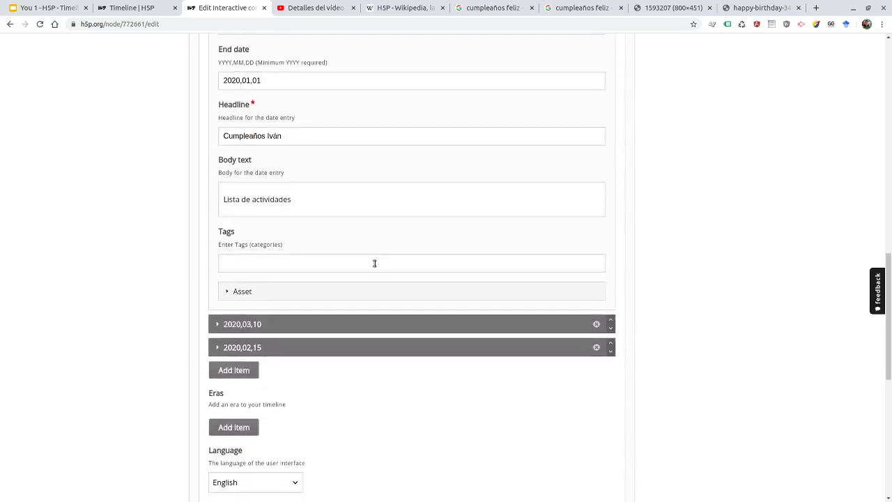
pyautogui.click(256, 294)
pyautogui.scroll(-1, 380, 273)
pyautogui.scroll(-1, 388, 271)
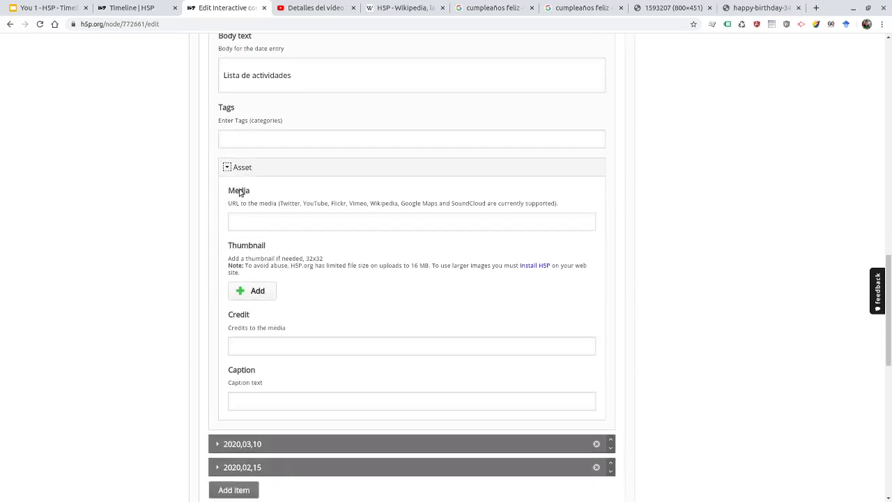
pyautogui.scroll(1, 349, 297)
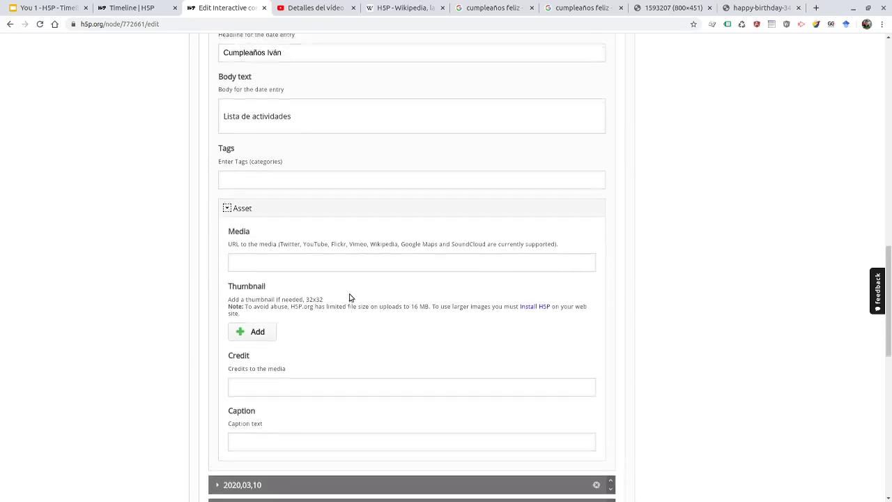
pyautogui.scroll(-1, 415, 298)
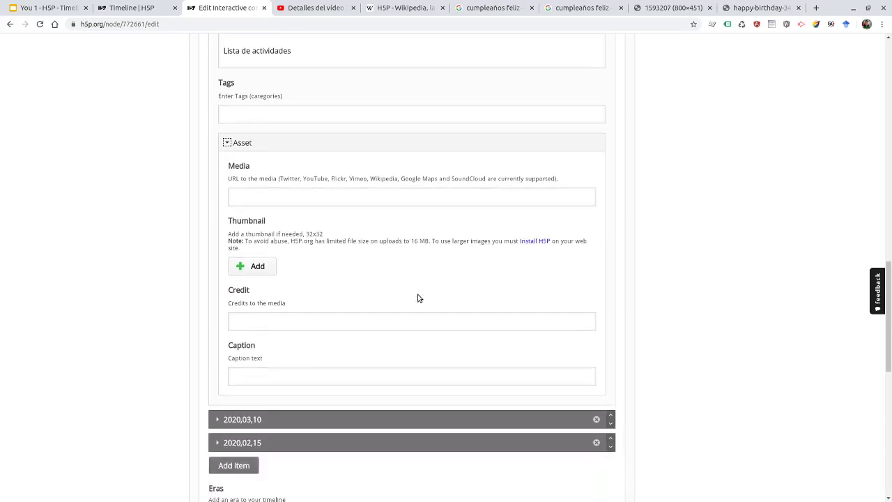
pyautogui.click(255, 265)
pyautogui.click(179, 164)
pyautogui.click(262, 197)
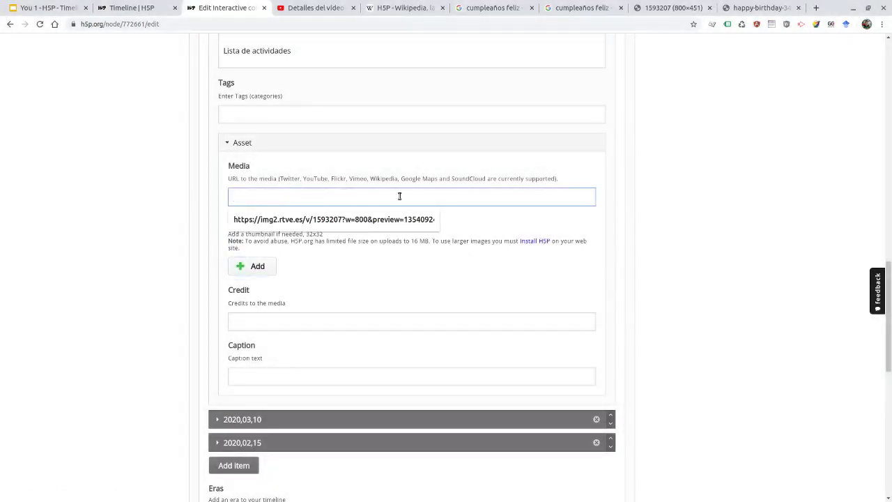
pyautogui.click(451, 240)
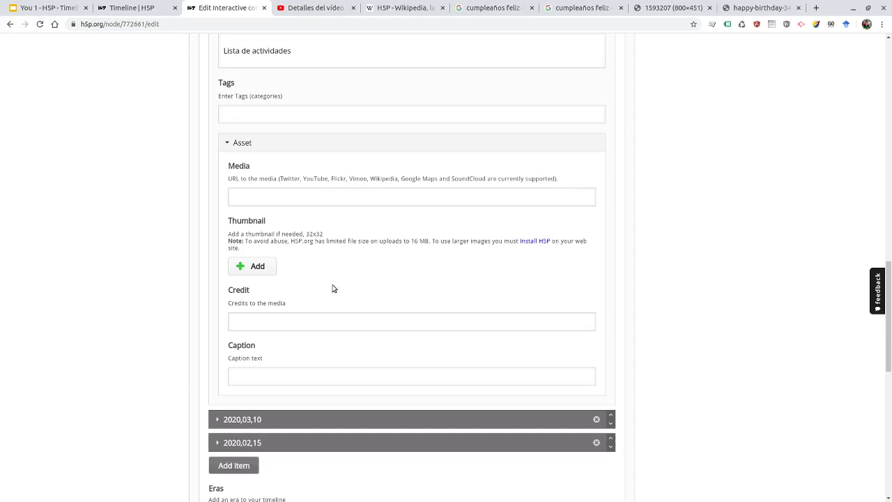
# - Upload Logo.png as the thumbnail of the 2020,01,01 date entry and collapse its asset settings
pyautogui.click(262, 273)
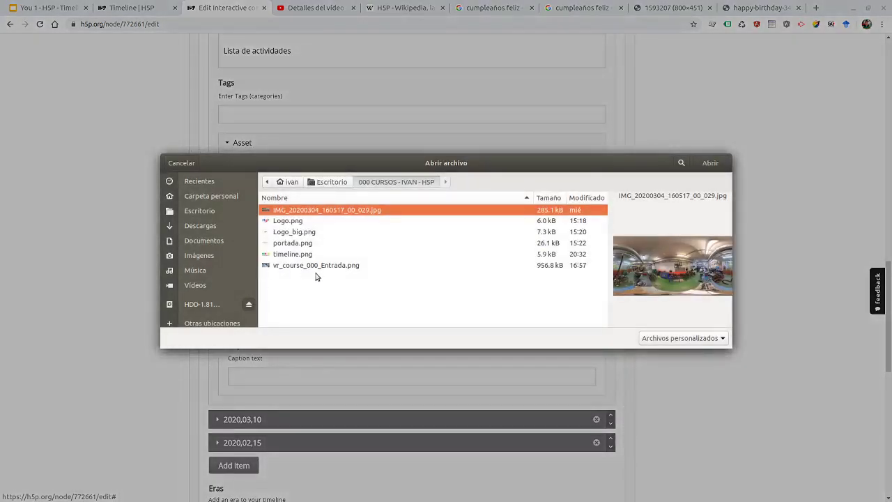
pyautogui.click(288, 223)
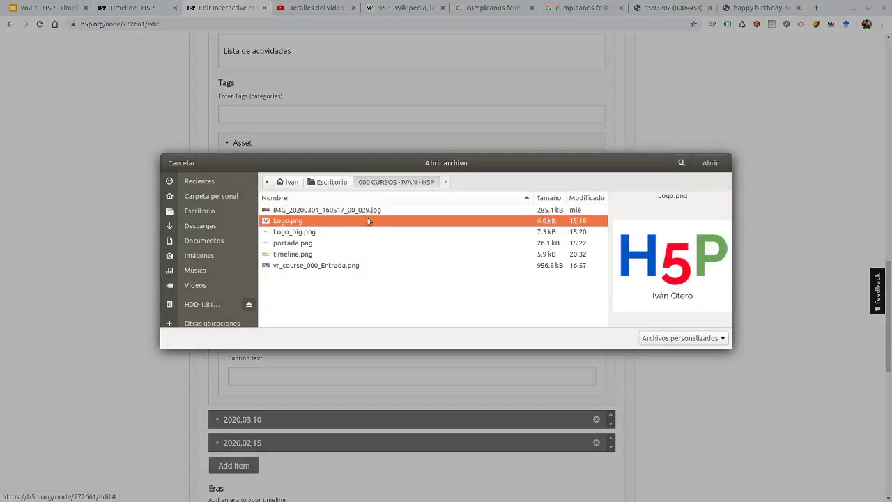
pyautogui.click(707, 165)
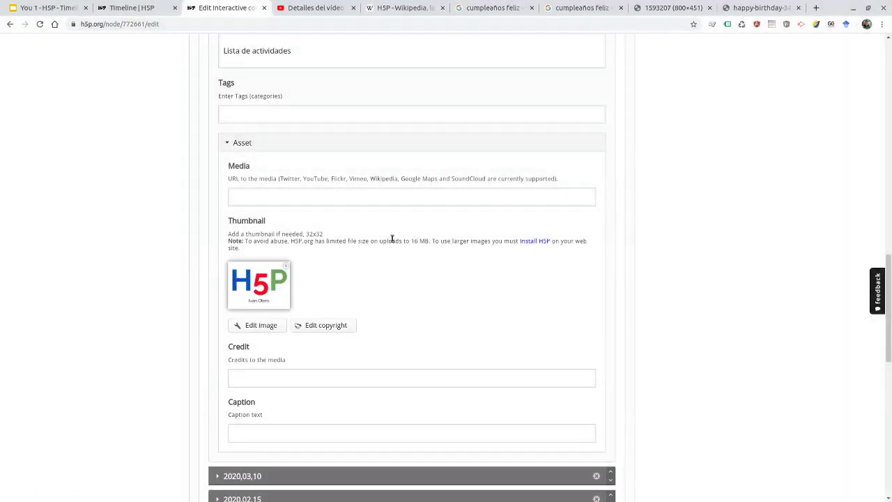
pyautogui.click(235, 144)
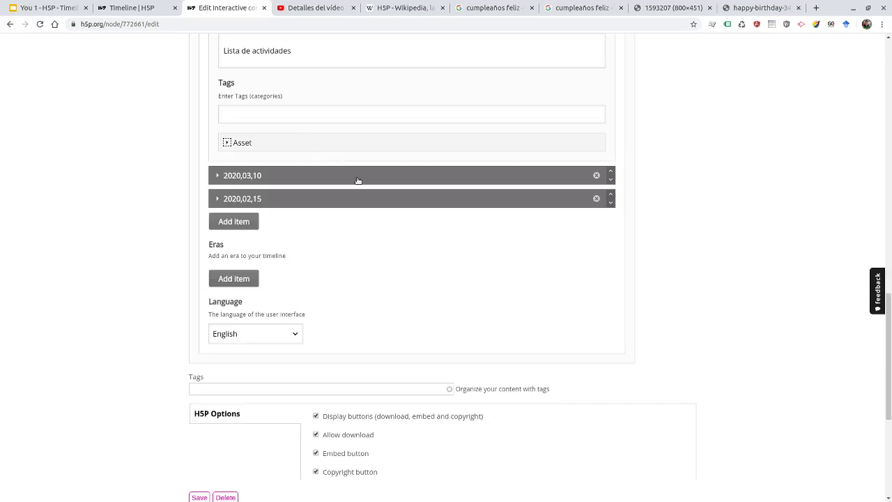
# - Upload timeline.png as the thumbnail of the 2020,03,10 date entry
pyautogui.click(246, 177)
pyautogui.scroll(-1, 313, 320)
pyautogui.scroll(-2, 312, 320)
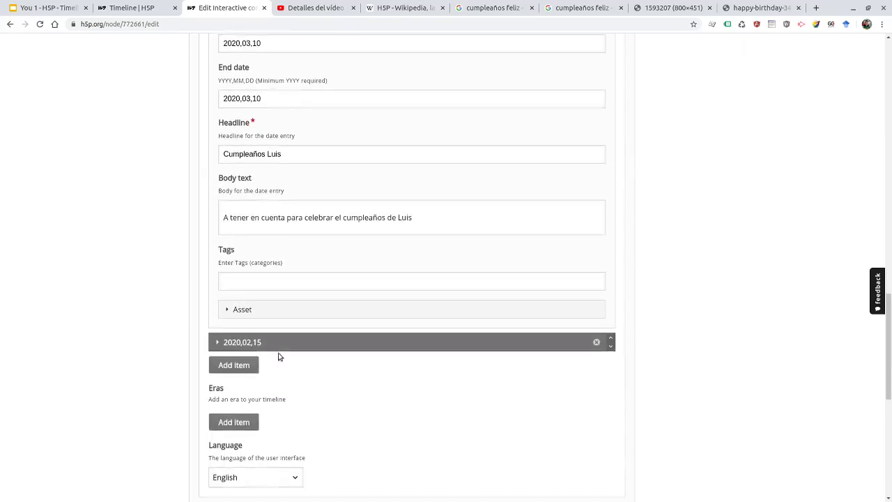
pyautogui.click(295, 306)
pyautogui.scroll(-1, 279, 370)
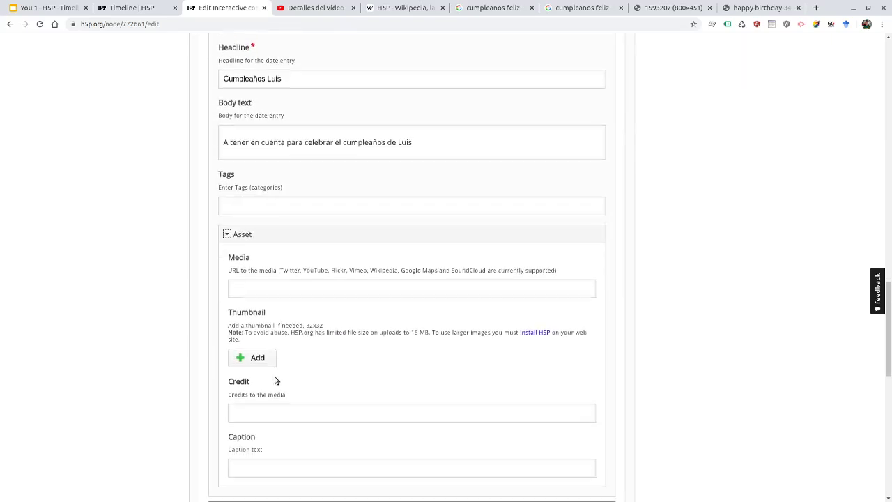
pyautogui.click(257, 349)
pyautogui.click(293, 254)
pyautogui.click(709, 164)
pyautogui.scroll(-2, 370, 273)
pyautogui.scroll(-3, 364, 273)
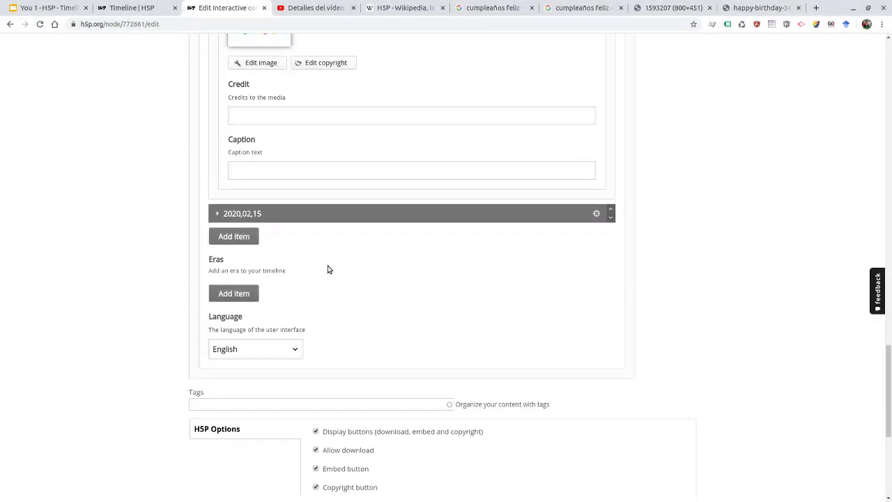
# - Upload portada.png as the thumbnail of the 2020,02,15 date entry and save the timeline
pyautogui.click(268, 216)
pyautogui.scroll(-4, 279, 317)
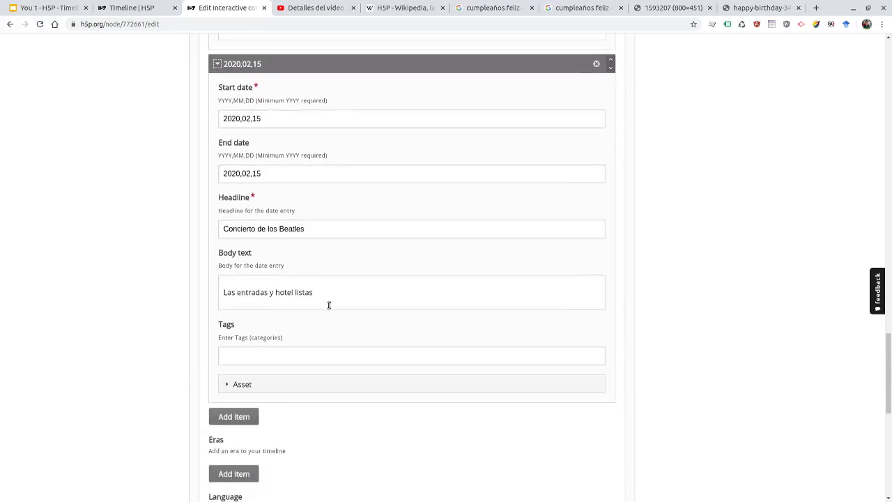
pyautogui.click(309, 260)
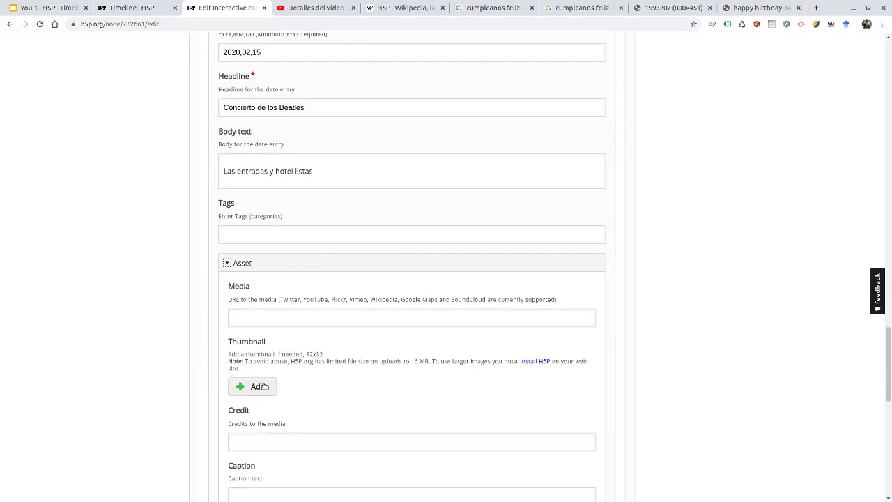
pyautogui.click(258, 386)
pyautogui.click(294, 244)
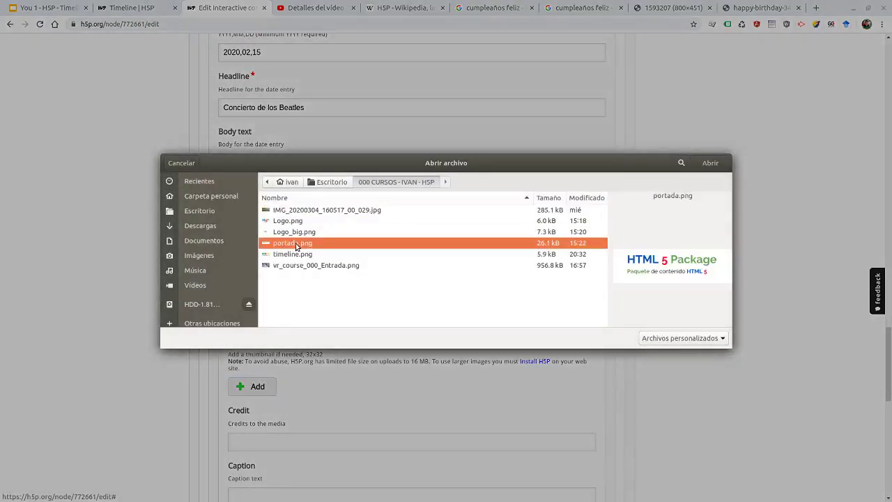
pyautogui.click(709, 162)
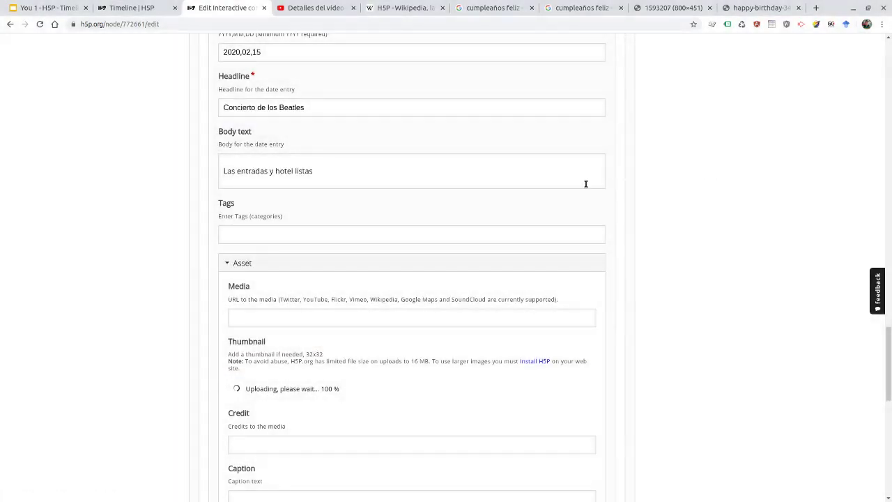
pyautogui.scroll(-6, 425, 272)
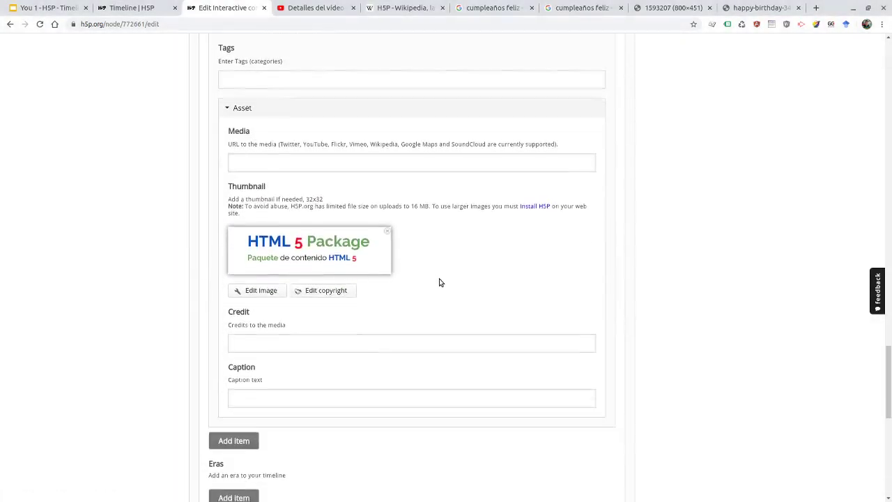
pyautogui.click(199, 404)
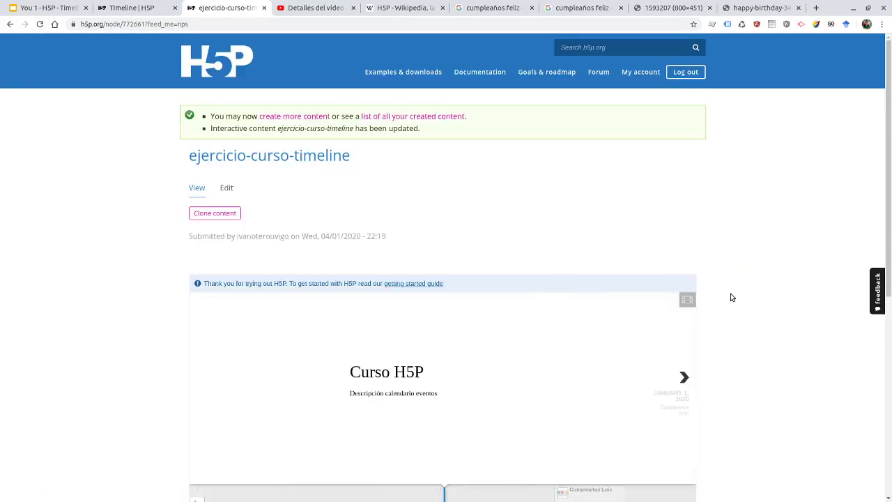
# - Preview the saved timeline by stepping through its events, selecting event markers with thumbnails and panning the date axis
pyautogui.scroll(-3, 729, 295)
pyautogui.click(683, 180)
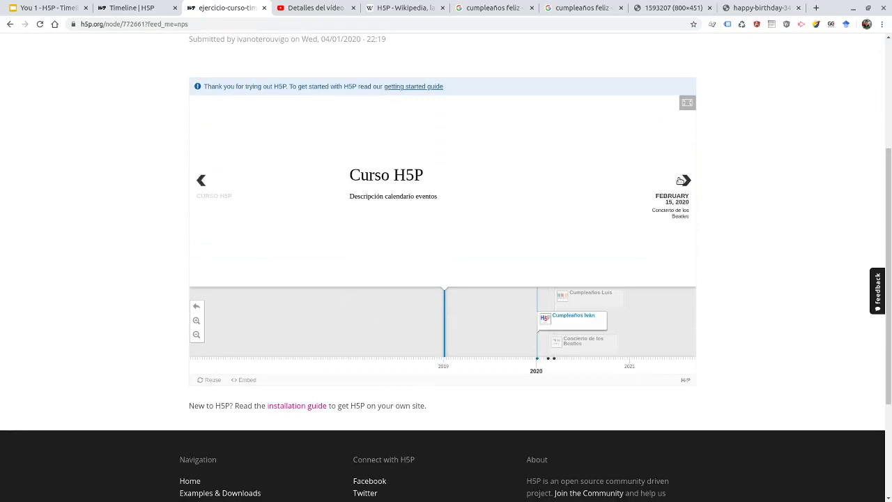
pyautogui.click(683, 181)
pyautogui.click(682, 186)
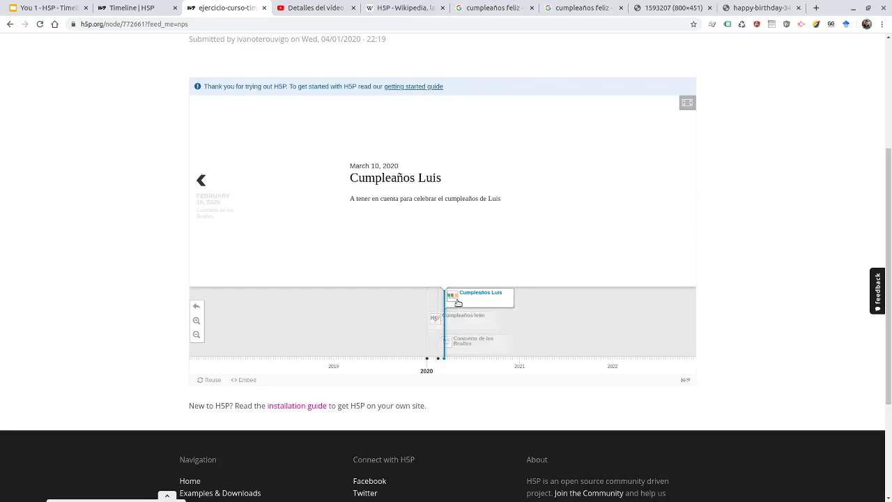
pyautogui.click(480, 346)
pyautogui.click(463, 326)
pyautogui.click(479, 341)
pyautogui.click(481, 298)
pyautogui.moveTo(595, 335); pyautogui.dragTo(611, 348)
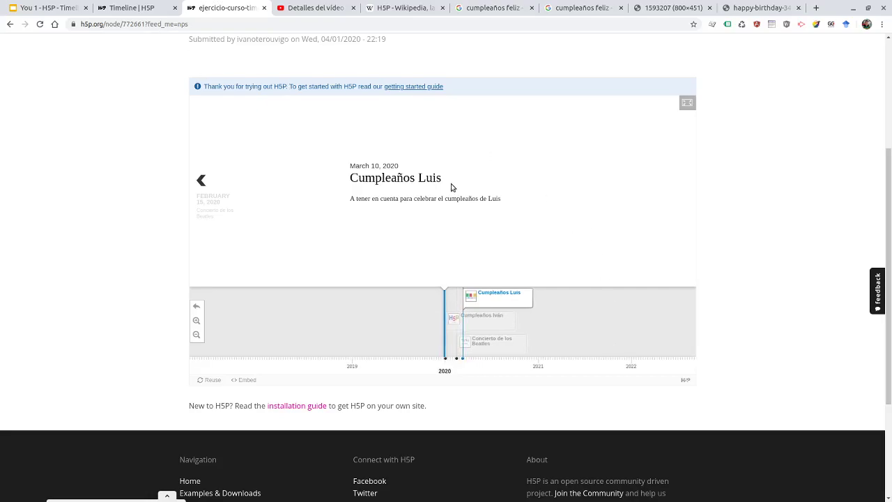
# - Reopen ejercicio-curso-timeline for editing and go to its Dates list
pyautogui.scroll(2, 506, 229)
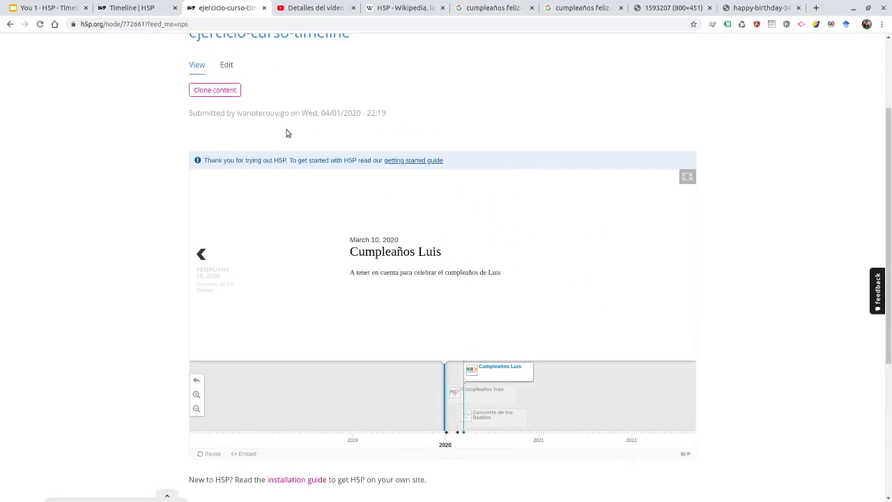
pyautogui.click(226, 65)
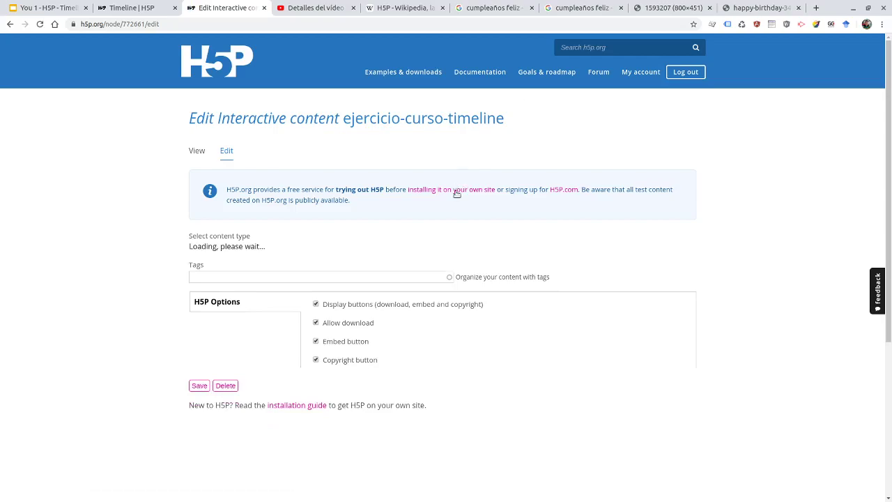
pyautogui.scroll(-5, 430, 249)
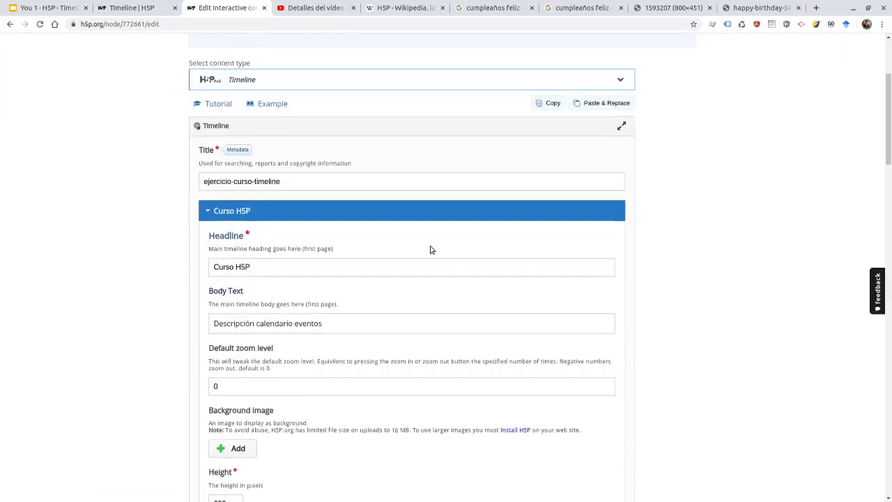
pyautogui.scroll(2, 328, 235)
pyautogui.scroll(-5, 368, 235)
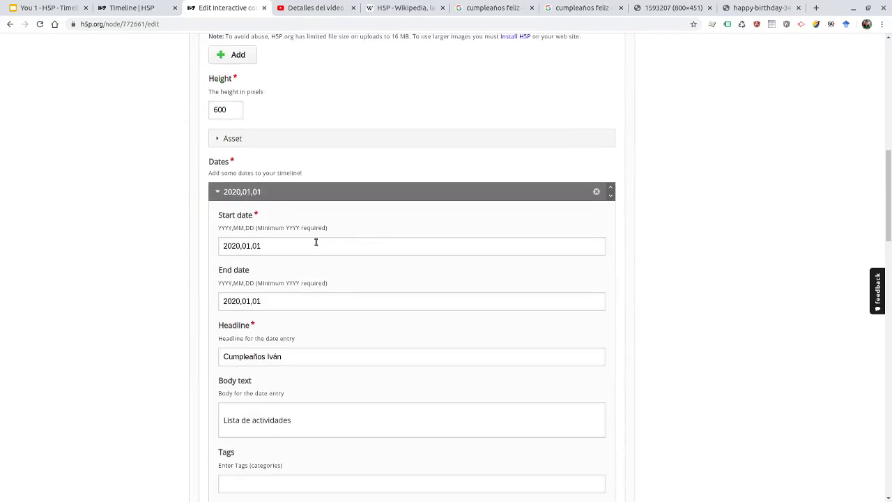
pyautogui.scroll(-2, 289, 198)
pyautogui.scroll(-2, 265, 349)
pyautogui.scroll(2, 338, 284)
pyautogui.scroll(-2, 338, 273)
pyautogui.scroll(-1, 260, 327)
pyautogui.click(243, 388)
pyautogui.scroll(-3, 408, 263)
pyautogui.scroll(-1, 407, 263)
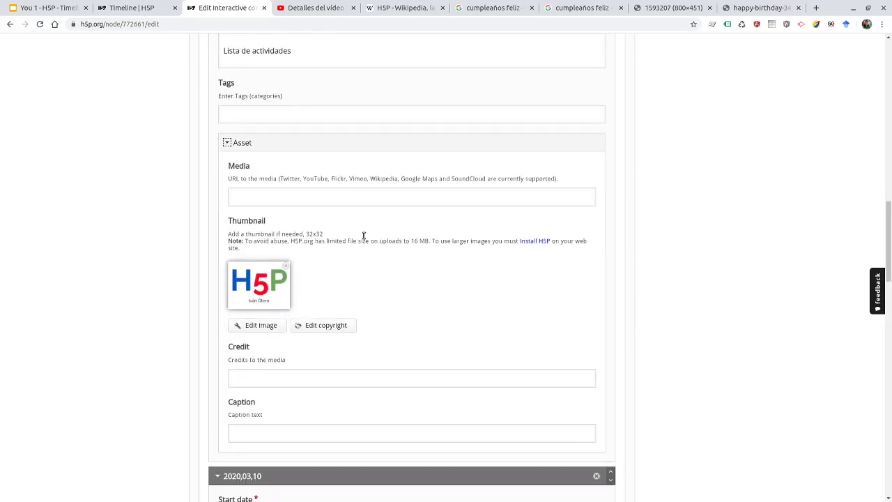
pyautogui.click(301, 203)
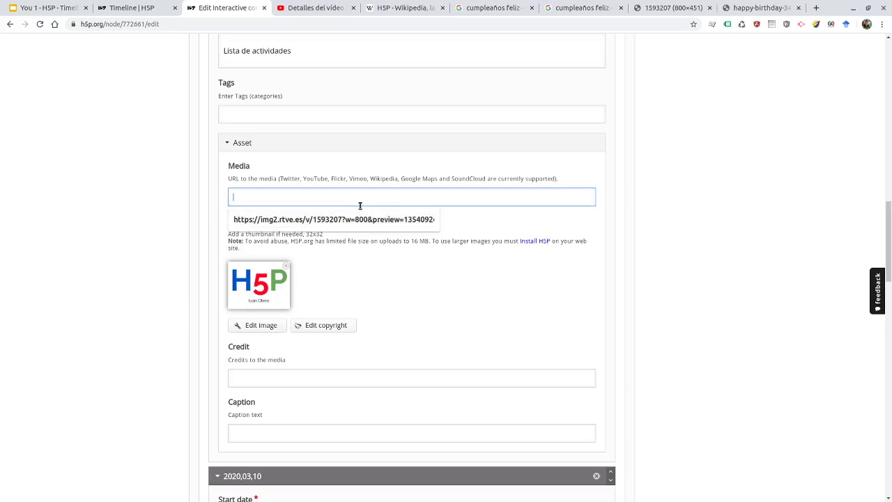
pyautogui.click(392, 221)
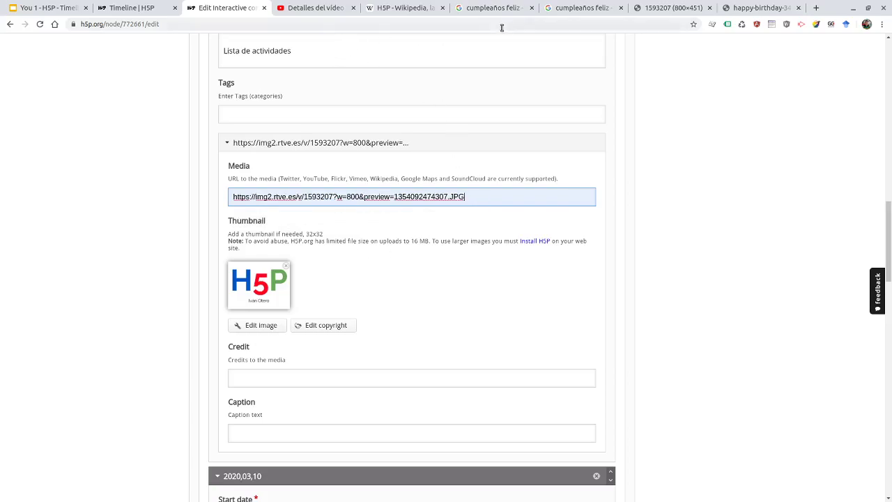
# - Copy the image address of the RTVE.es "Cumpleaños feliz" picture from the open Google Images search for "cumpleaños feliz"
pyautogui.click(488, 11)
pyautogui.scroll(15, 450, 207)
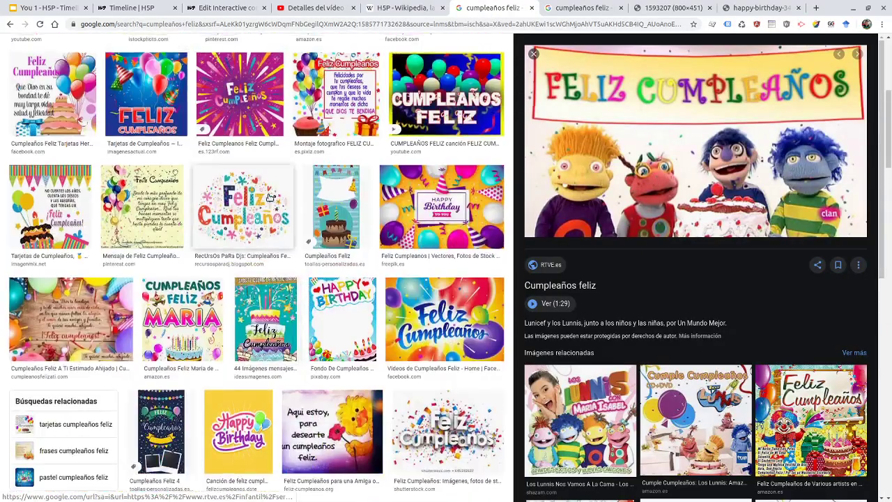
pyautogui.scroll(5, 271, 197)
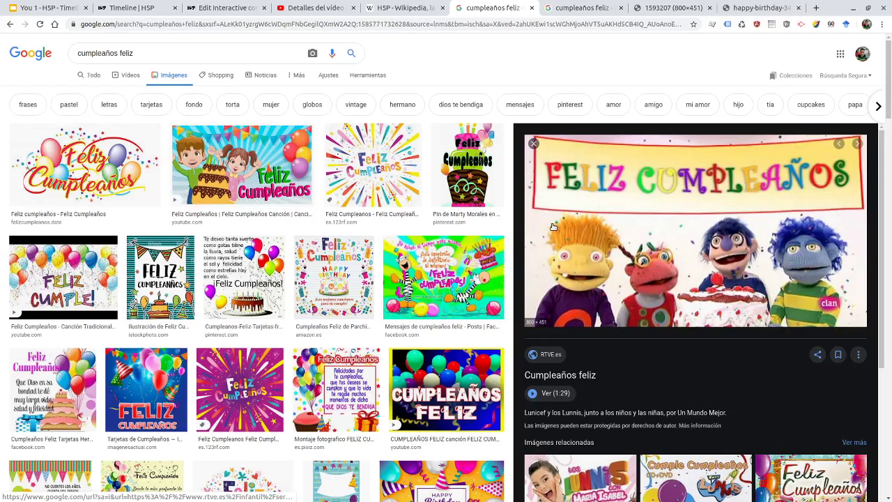
pyautogui.rightClick(584, 172)
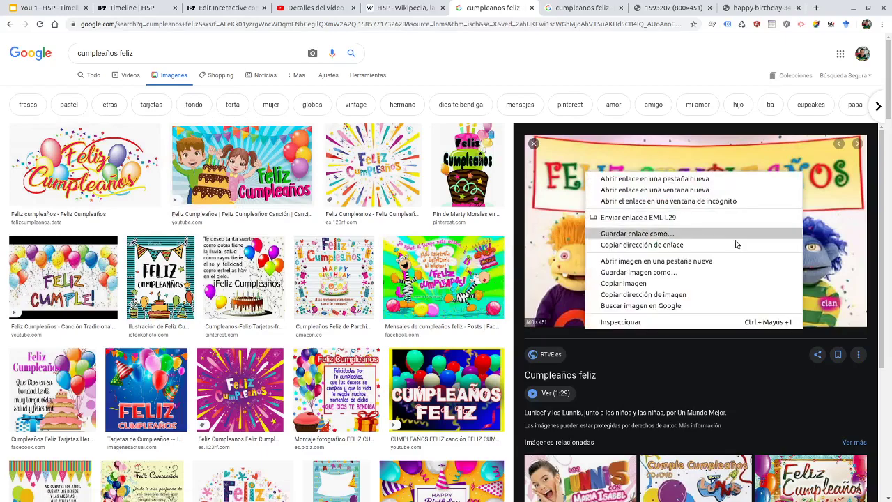
pyautogui.click(686, 296)
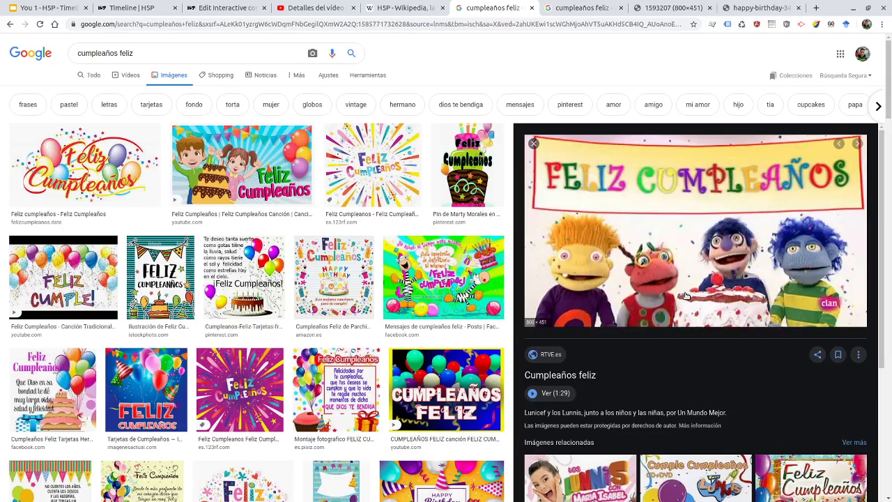
pyautogui.click(197, 7)
pyautogui.click(226, 143)
pyautogui.scroll(-3, 301, 311)
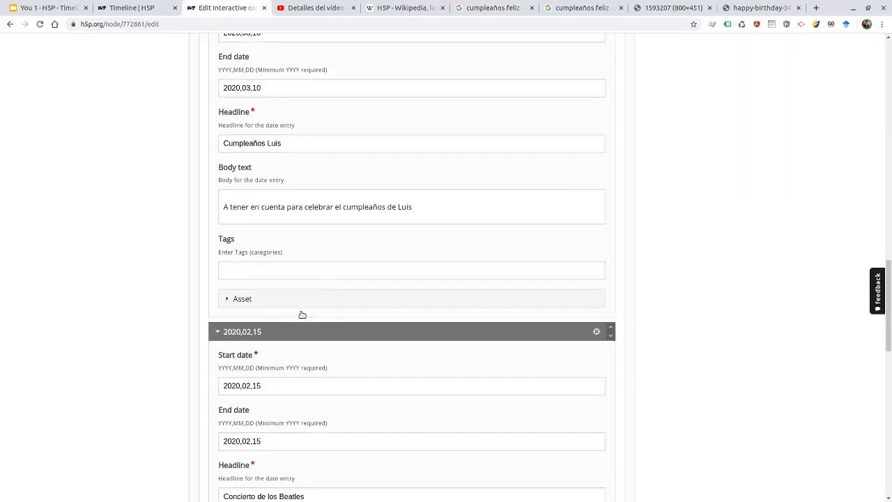
pyautogui.click(267, 302)
pyautogui.scroll(-2, 348, 292)
pyautogui.click(282, 255)
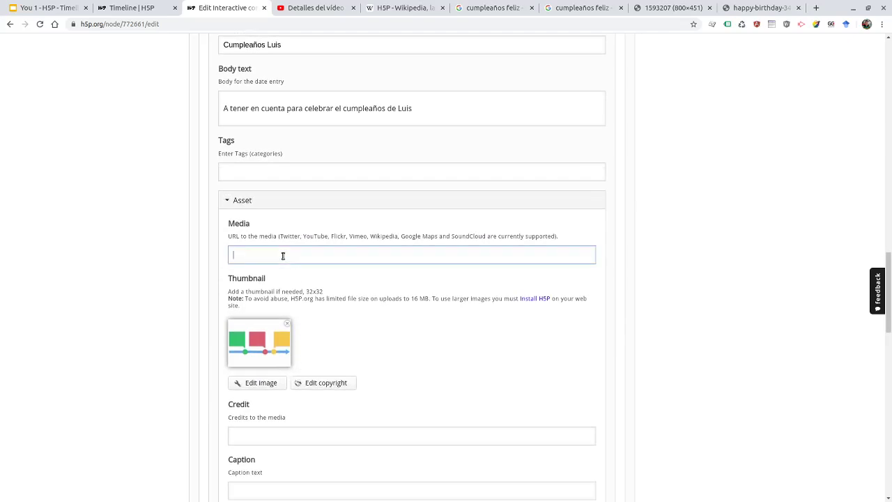
pyautogui.write('https://img2.rtve.es/v/1593207?w=800&preview=1354092474307.JPG')
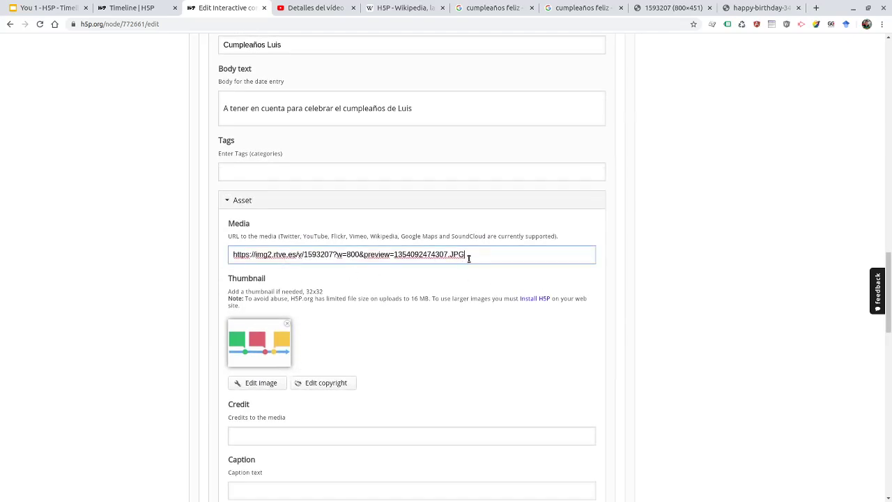
# - Examine the media URL of the 2020,03,10 entry, including its image file extension, and review the entry's remaining asset fields
pyautogui.moveTo(461, 255); pyautogui.dragTo(406, 255)
pyautogui.click(326, 255)
pyautogui.moveTo(267, 255); pyautogui.dragTo(422, 256)
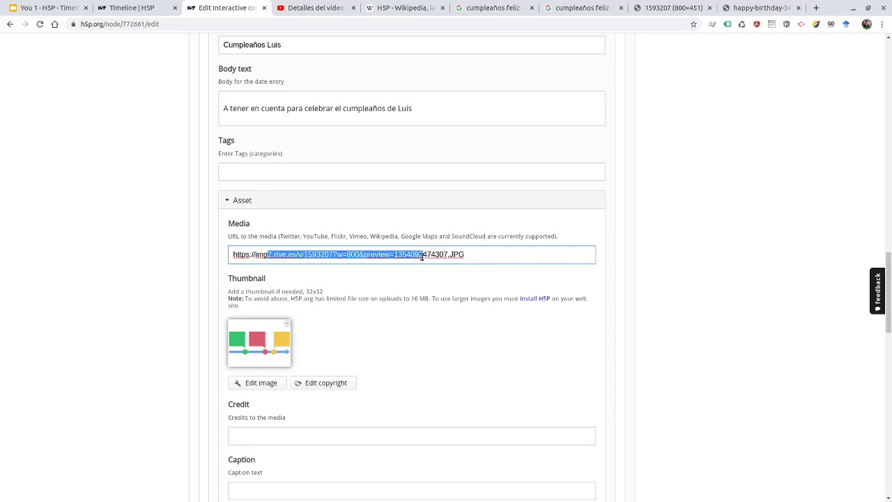
pyautogui.click(478, 255)
pyautogui.moveTo(478, 255); pyautogui.dragTo(432, 255)
pyautogui.click(482, 253)
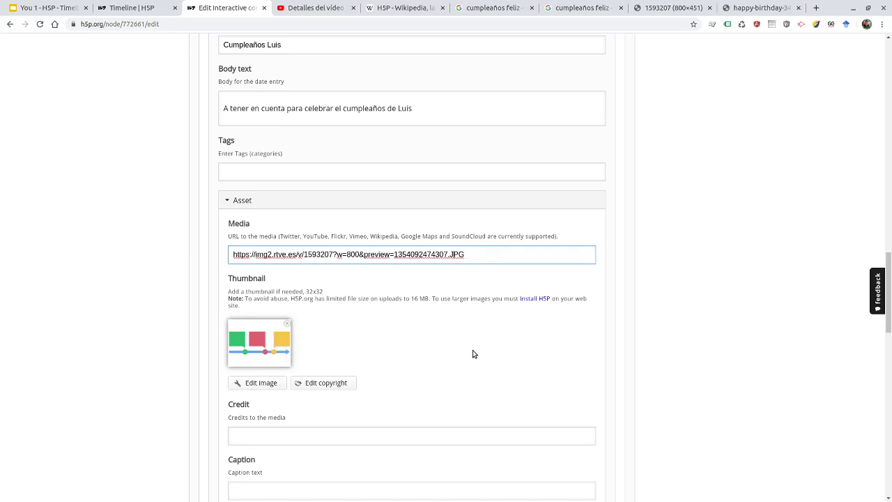
pyautogui.scroll(-3, 459, 302)
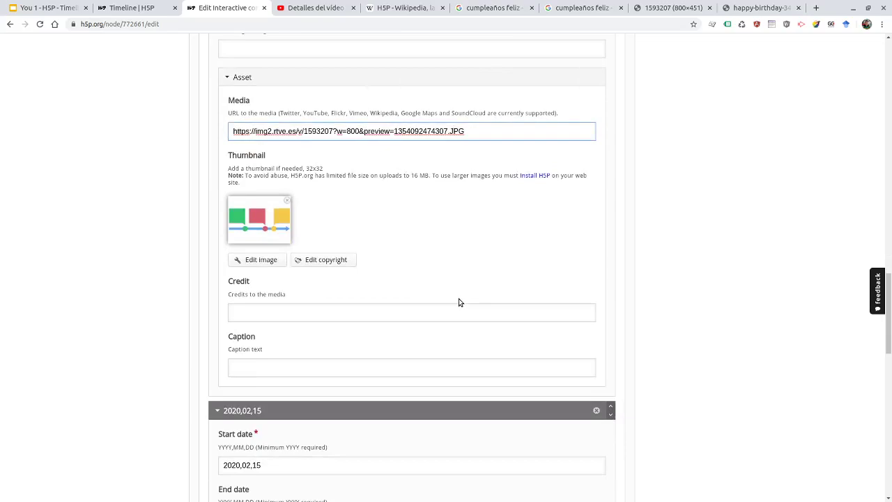
pyautogui.scroll(3, 459, 302)
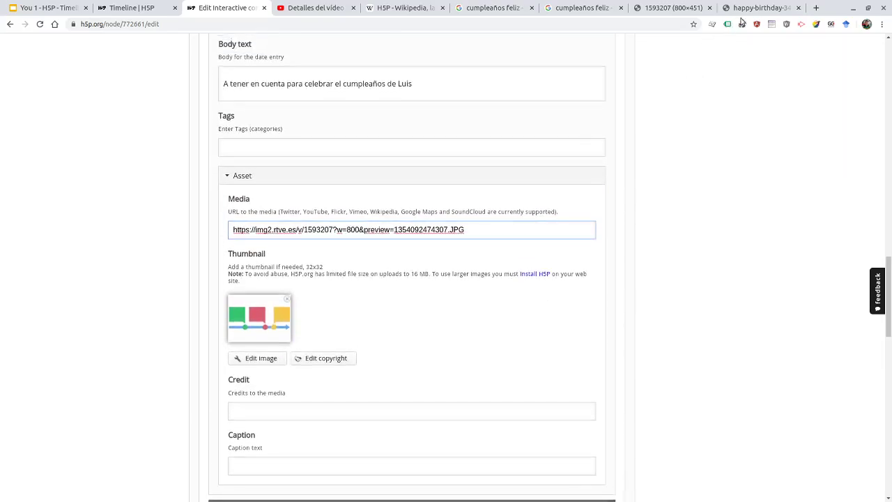
pyautogui.click(745, 10)
pyautogui.click(399, 23)
pyautogui.hotkey('ctrl', 'c')
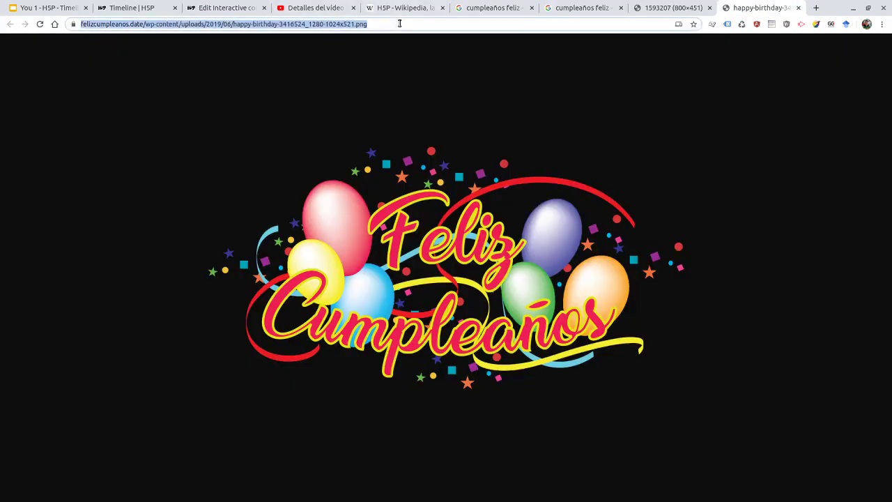
pyautogui.click(236, 7)
pyautogui.scroll(-7, 314, 321)
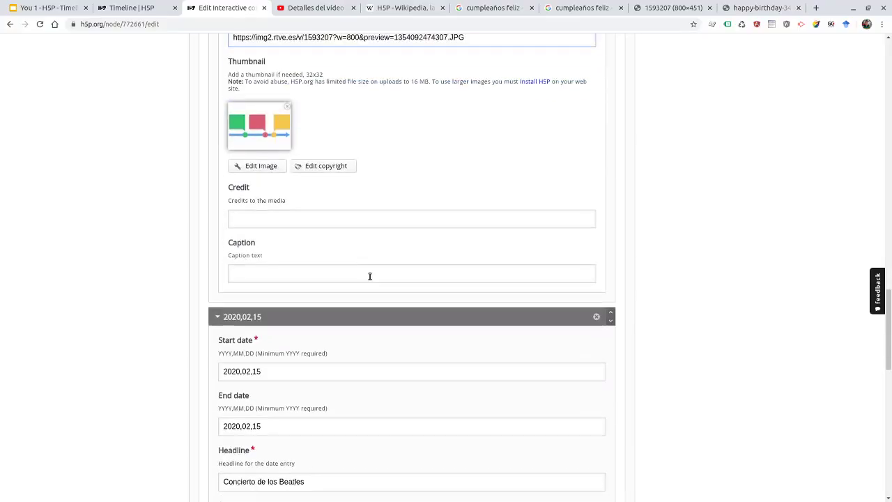
pyautogui.click(352, 337)
pyautogui.scroll(-3, 402, 275)
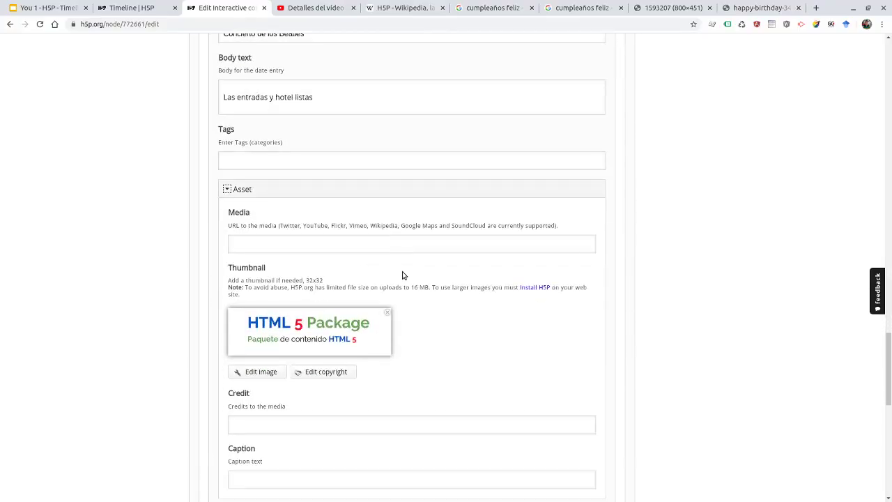
pyautogui.click(292, 200)
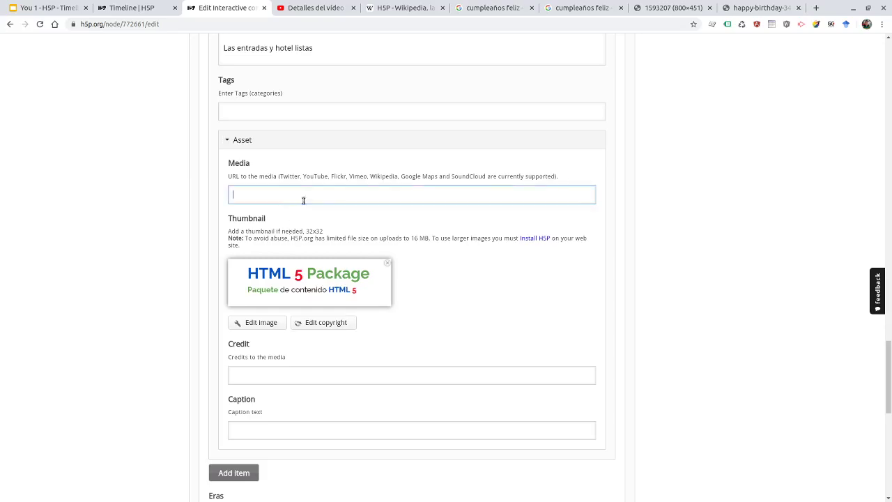
pyautogui.hotkey('ctrl', 'v')
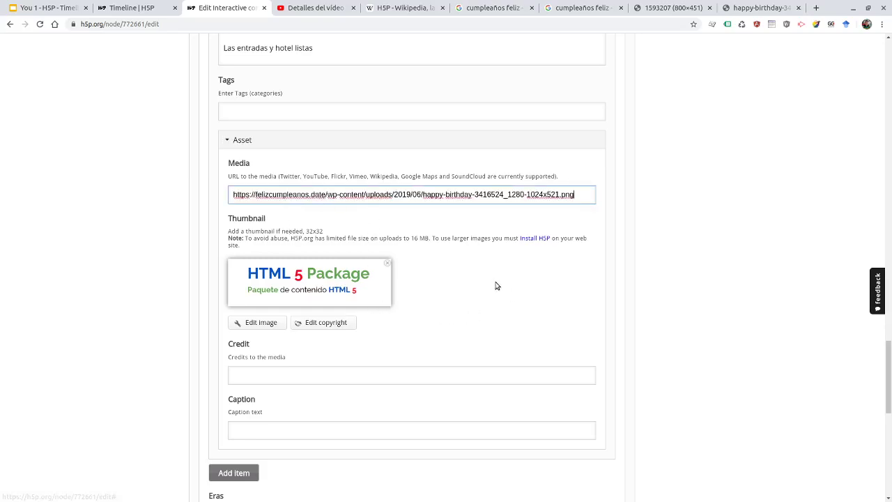
# - Collapse all three date entries and move the 2020,02,15 entry to the beginning of the Dates list
pyautogui.scroll(-2, 306, 418)
pyautogui.scroll(8, 346, 360)
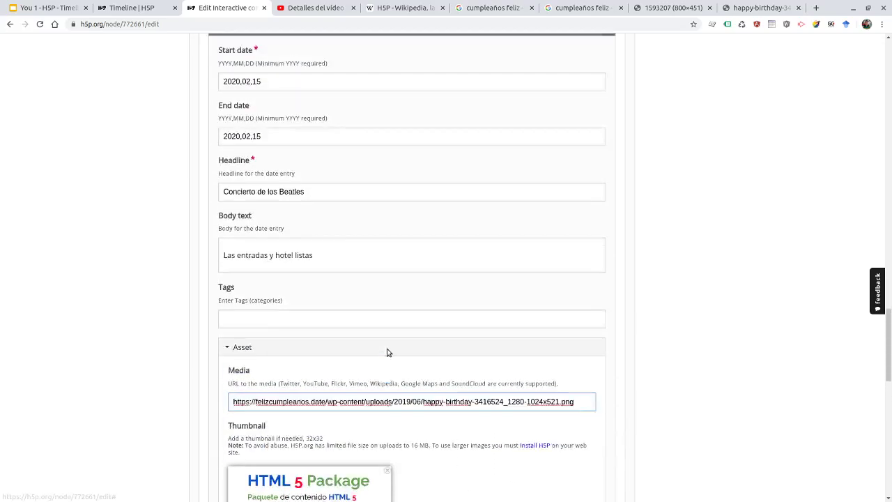
pyautogui.click(216, 238)
pyautogui.scroll(6, 384, 253)
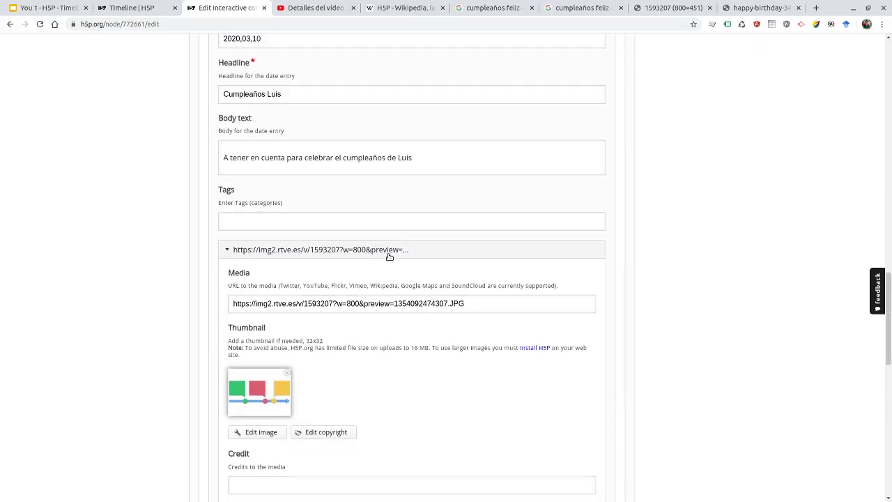
pyautogui.click(243, 198)
pyautogui.scroll(6, 318, 213)
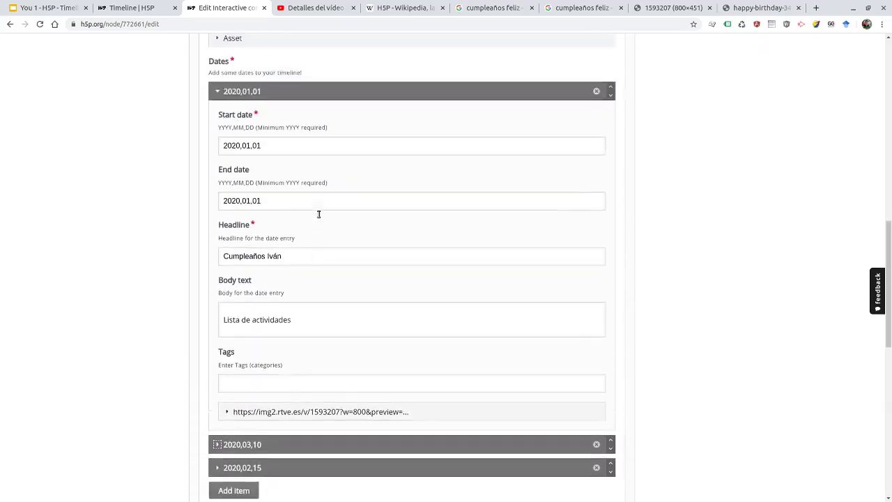
pyautogui.click(217, 290)
pyautogui.scroll(-2, 358, 251)
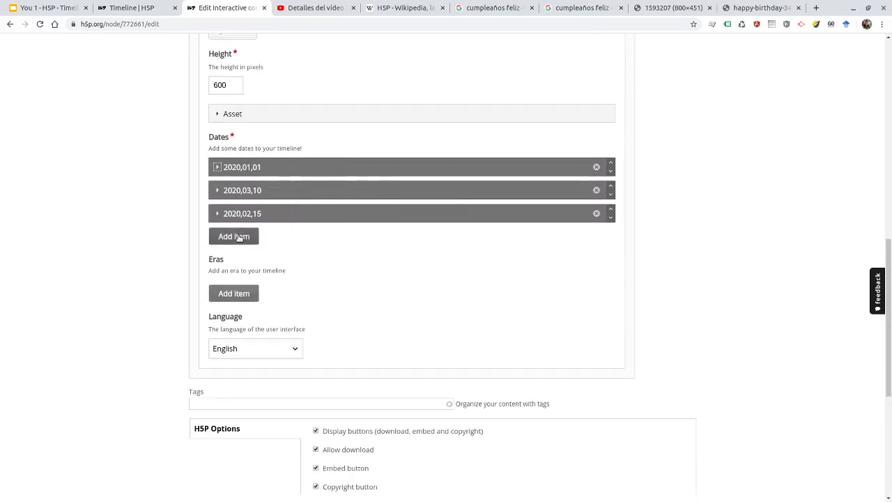
pyautogui.moveTo(276, 218); pyautogui.dragTo(277, 174)
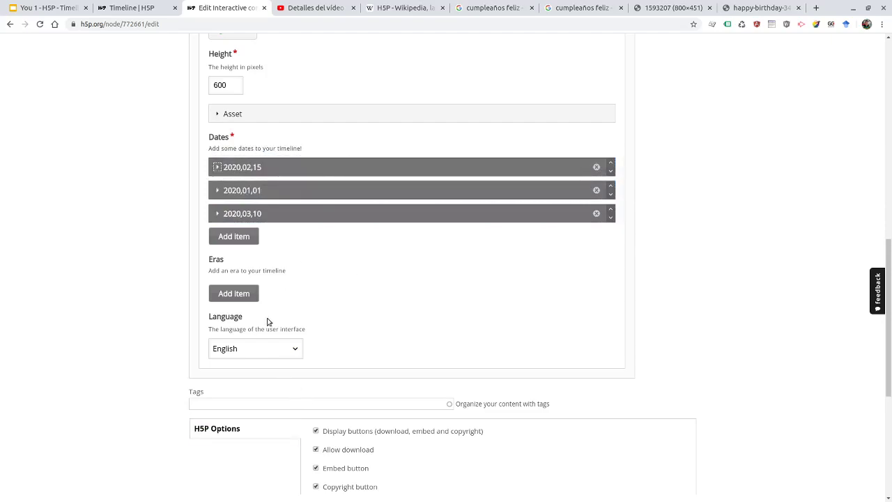
# - Save the timeline and step through its three dated events to view the media image of each
pyautogui.scroll(-4, 264, 322)
pyautogui.click(199, 267)
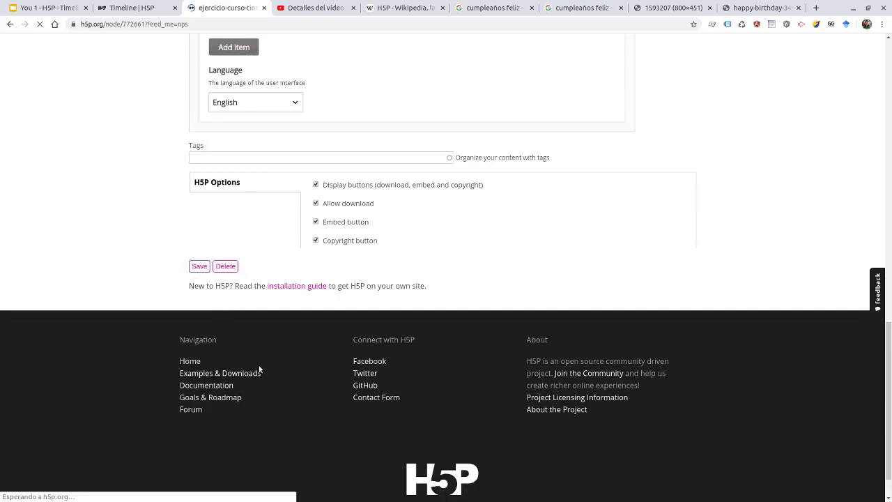
pyautogui.scroll(-3, 759, 234)
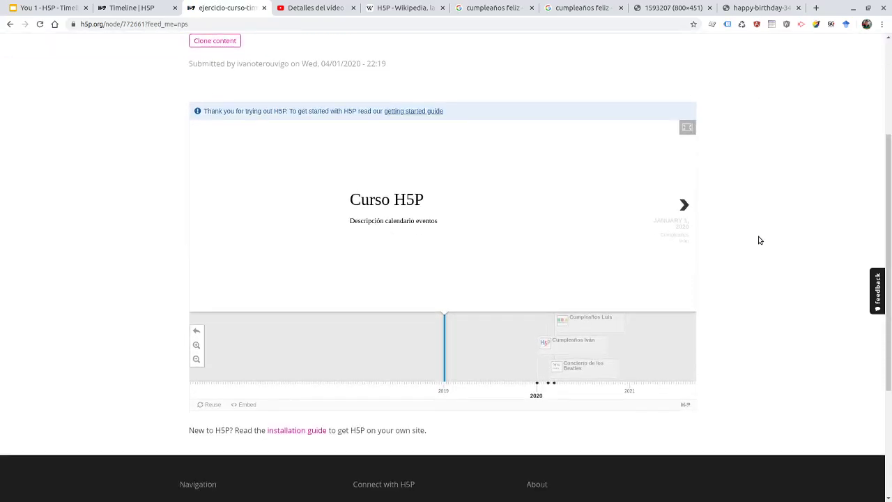
pyautogui.click(684, 205)
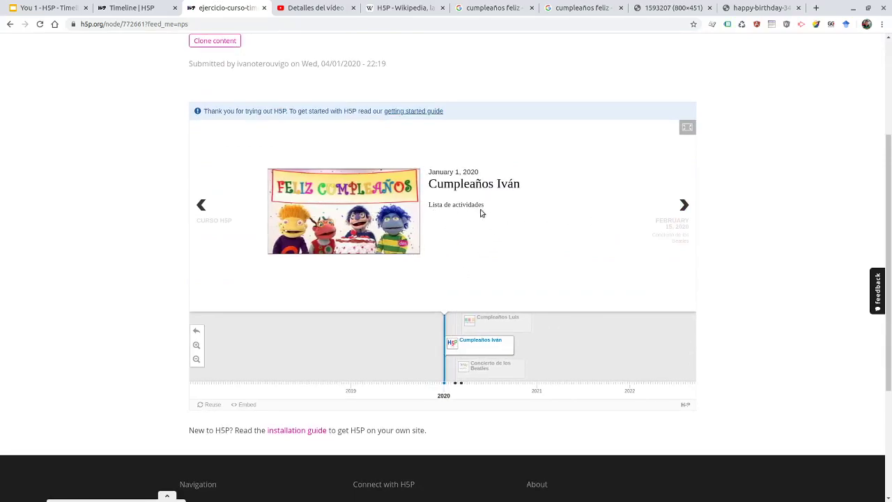
pyautogui.click(680, 209)
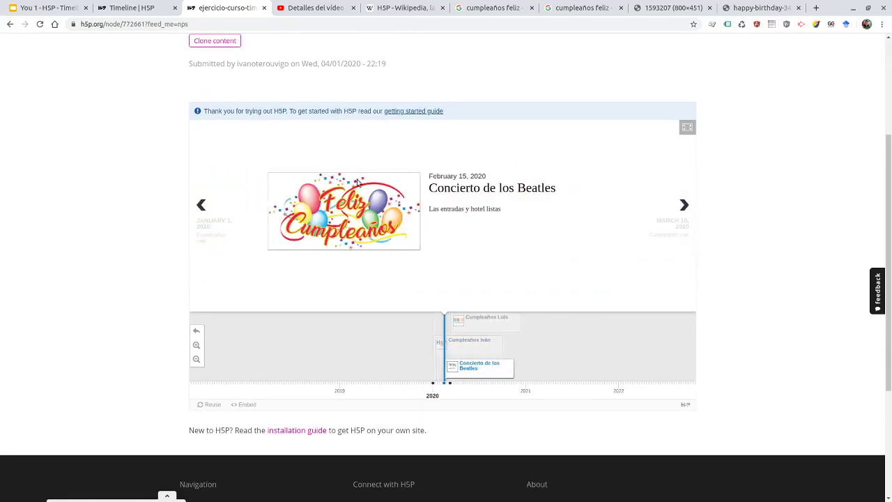
pyautogui.click(681, 208)
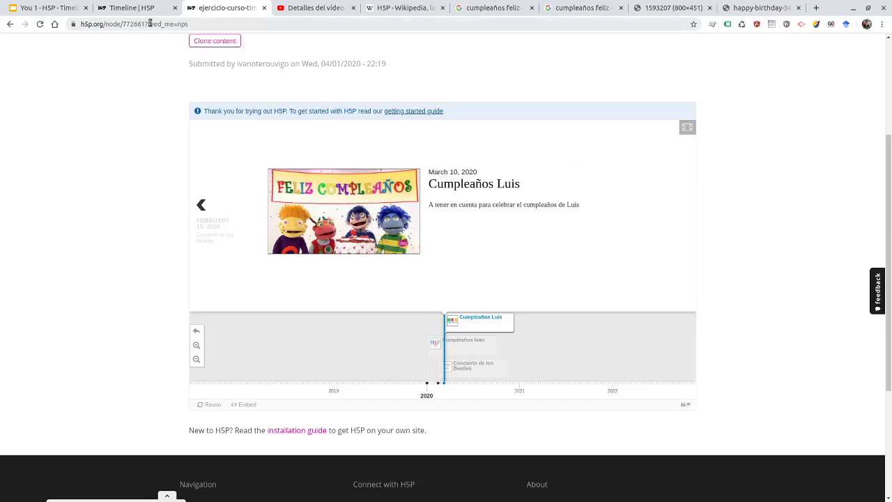
# - Switch to the Google Slides deck "You 1 - H5P - Timeline" and present it from slide 12 through the closing thank-you slide
pyautogui.click(55, 11)
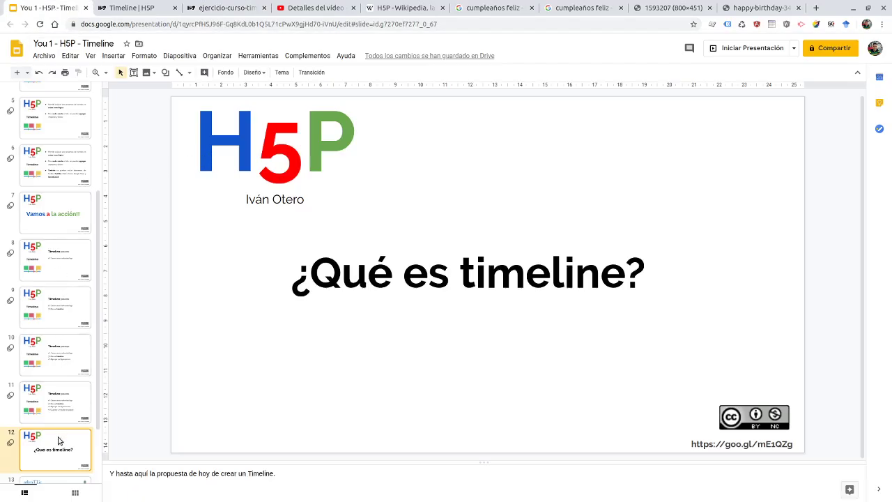
pyautogui.click(91, 56)
pyautogui.click(112, 71)
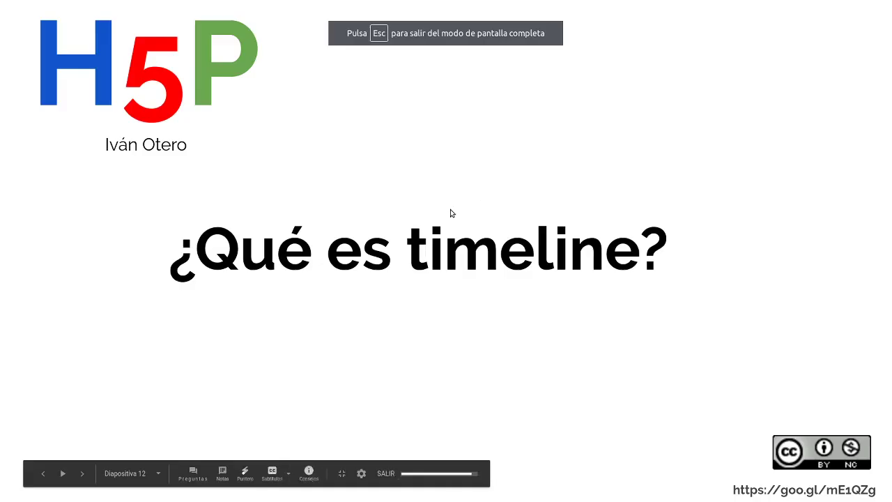
pyautogui.click(451, 211)
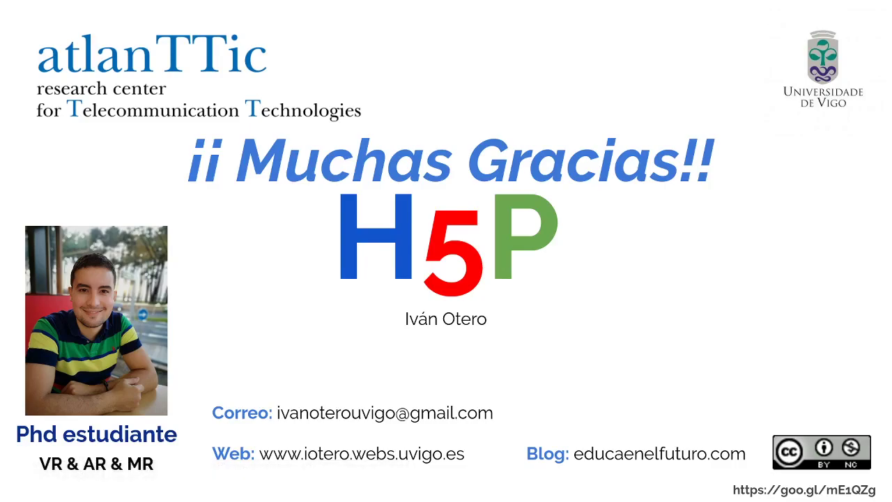
pyautogui.press('Right')
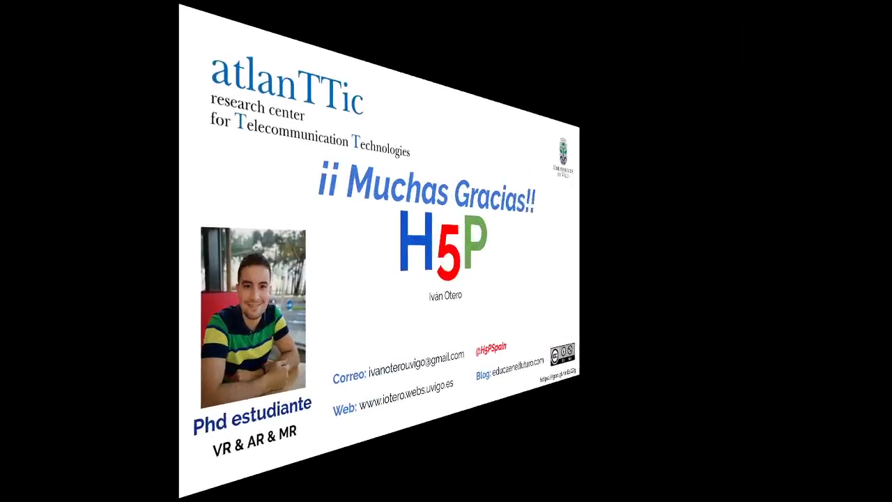